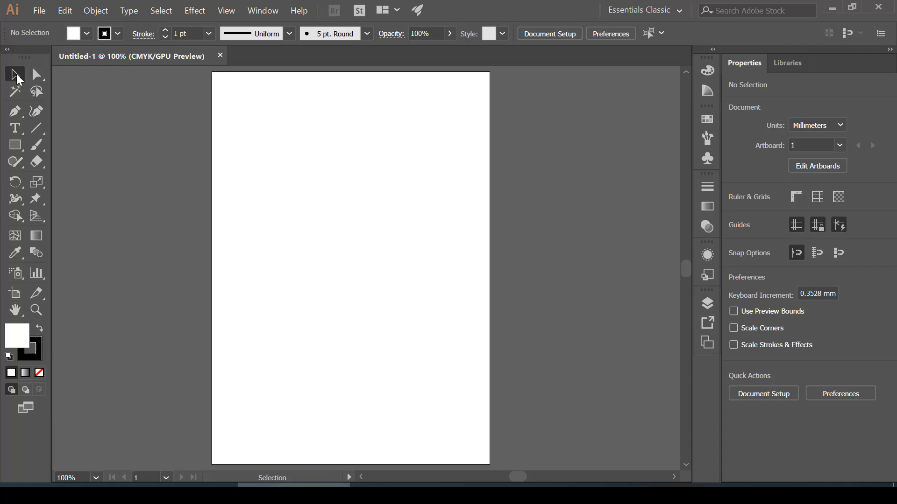
Step: Review the group of type tools and activate the regular Type tool
left_click(21, 125)
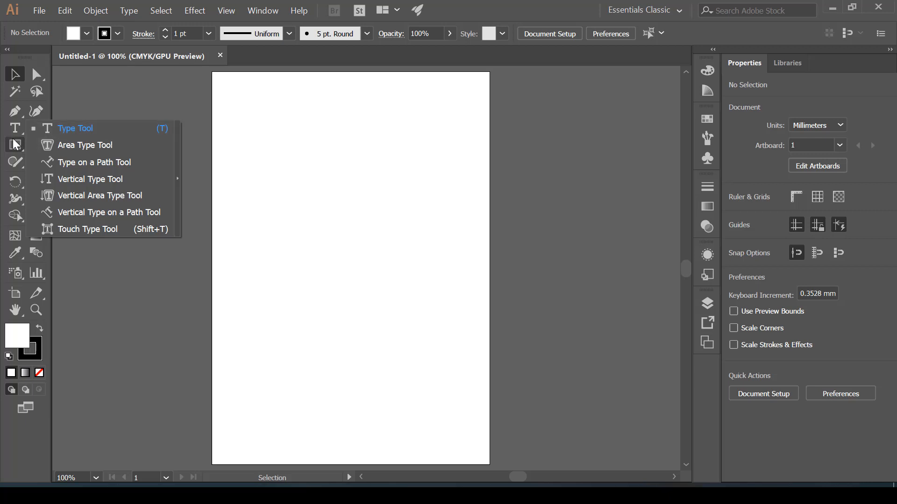
left_click(15, 118)
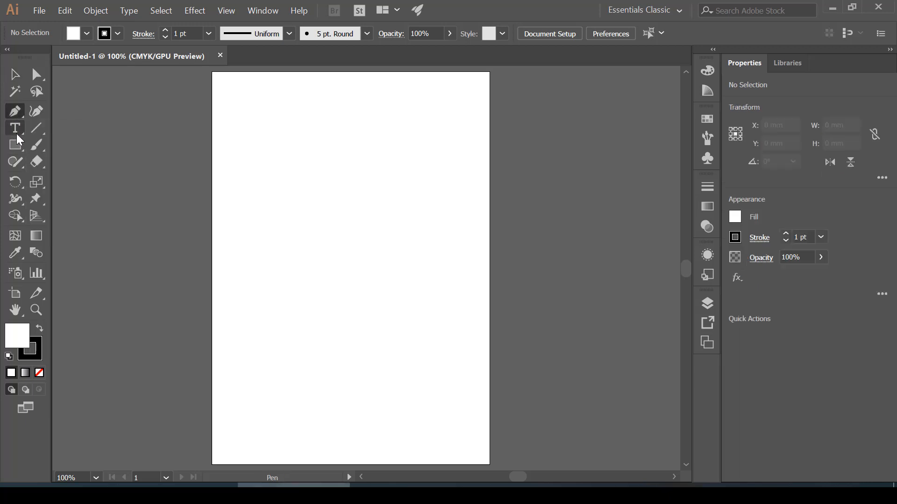
left_click(19, 132)
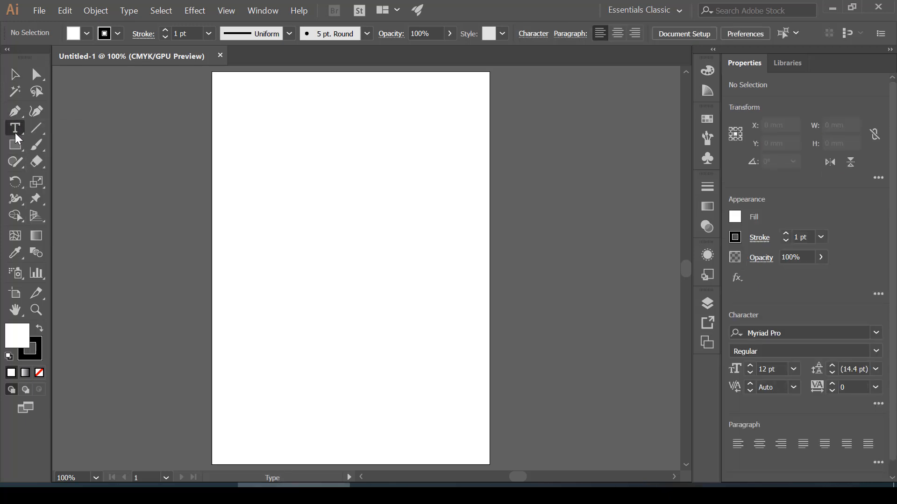
left_click(15, 132)
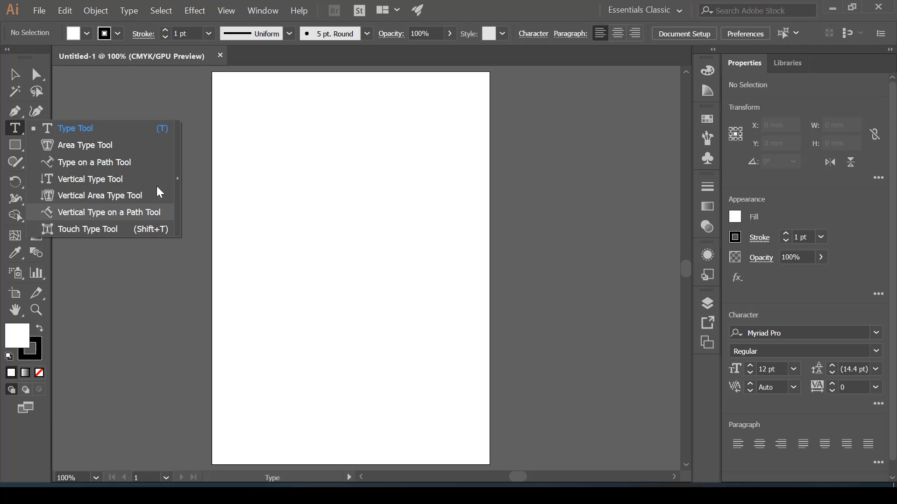
left_click(146, 133)
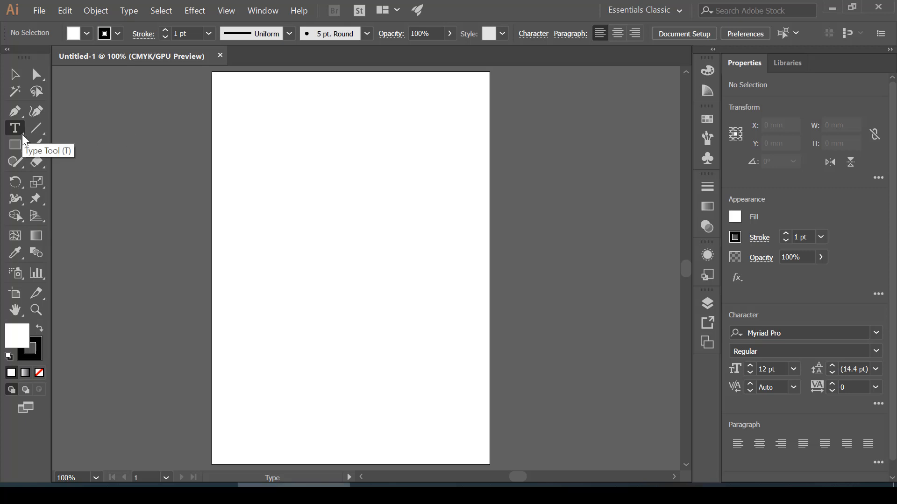
Step: Open the Character settings, place them beside the artboard and show their full set of options
left_click(256, 10)
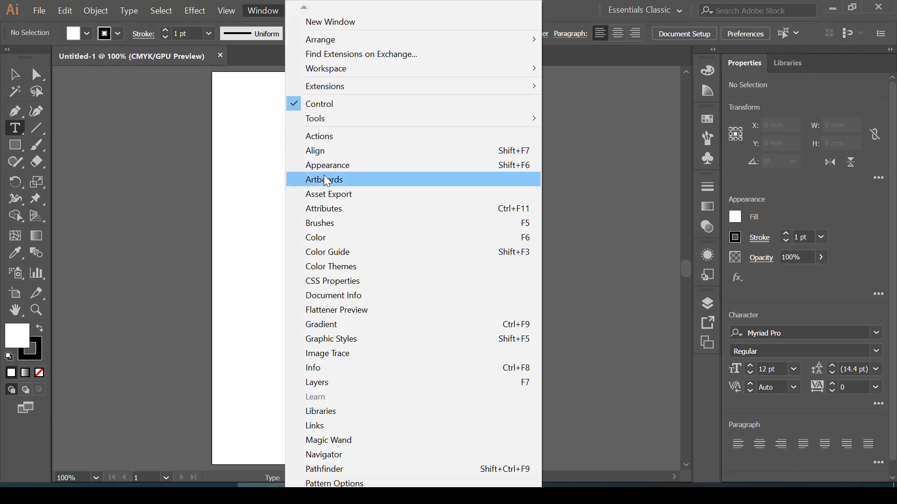
mouse_move(327, 489)
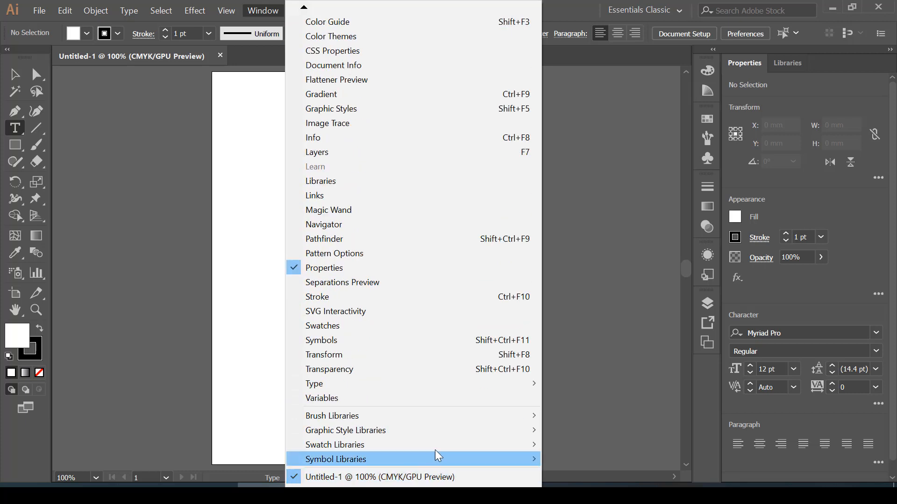
mouse_move(495, 383)
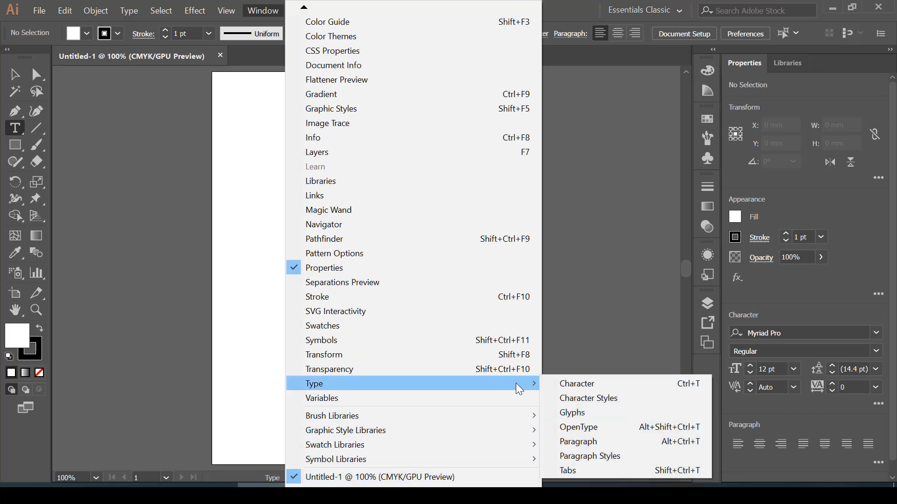
left_click(551, 383)
mouse_move(562, 89)
left_mouse_down()
mouse_move(576, 80)
mouse_move(556, 88)
mouse_move(556, 115)
mouse_move(577, 85)
left_mouse_up()
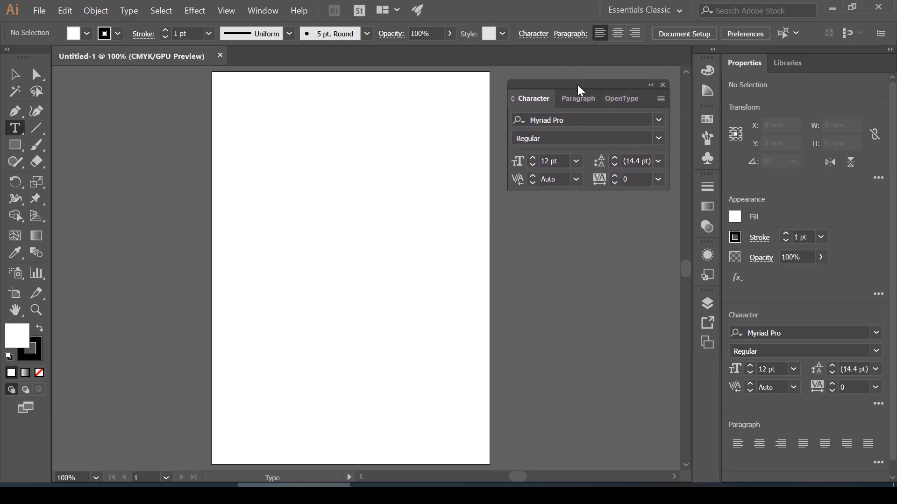
left_click(660, 100)
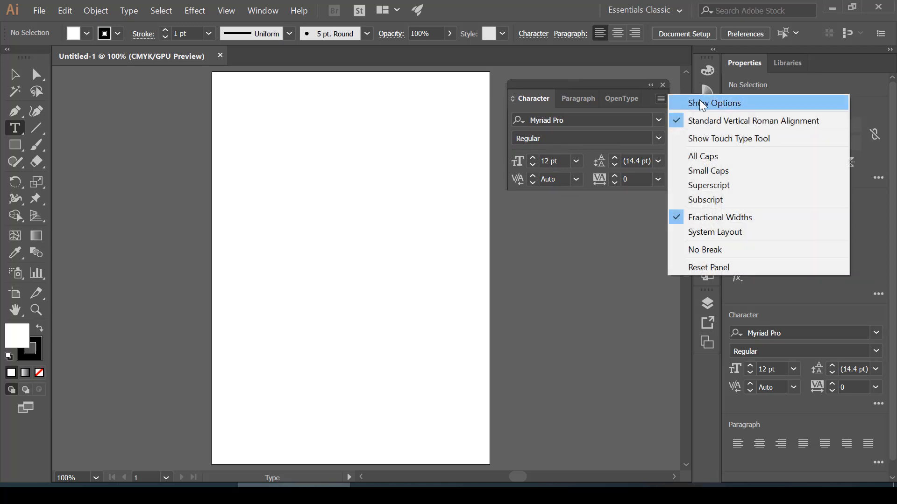
left_click(753, 108)
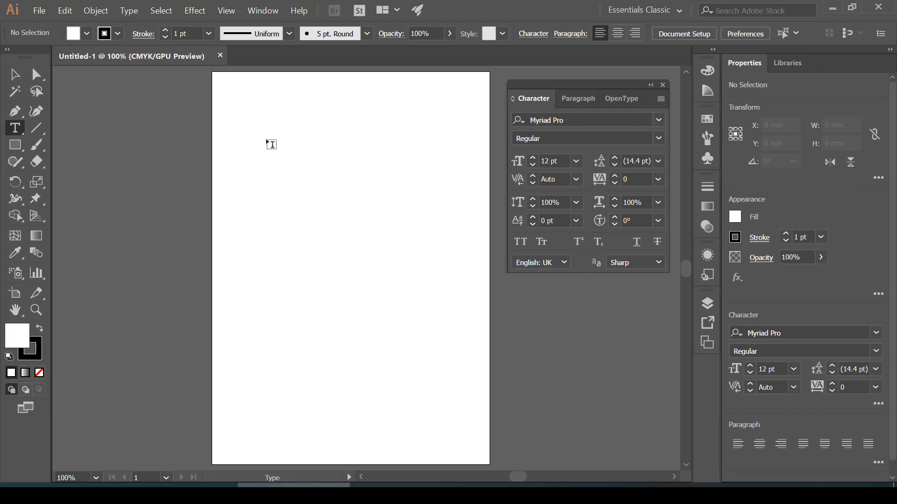
Step: Add the point text "Graphic Designing is top in demand skill" in the upper part of the artboard
left_click_drag(22, 133, 122, 137)
left_click(274, 148)
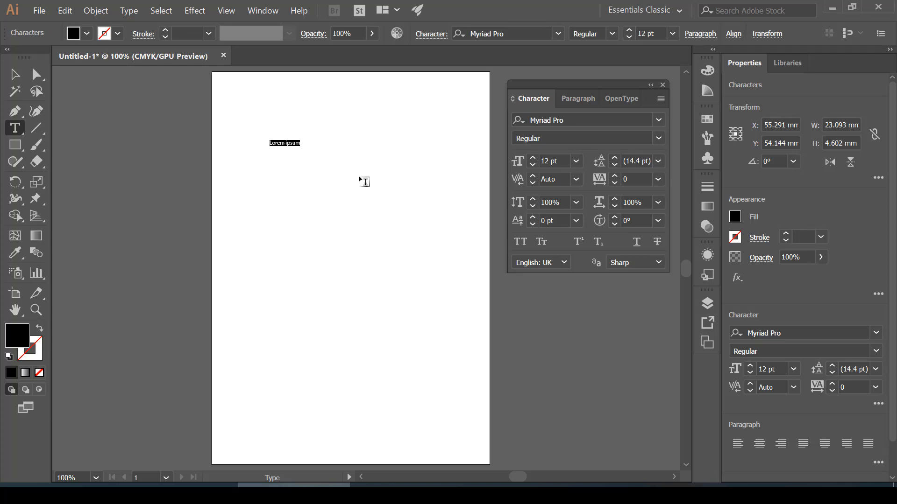
type("Gra")
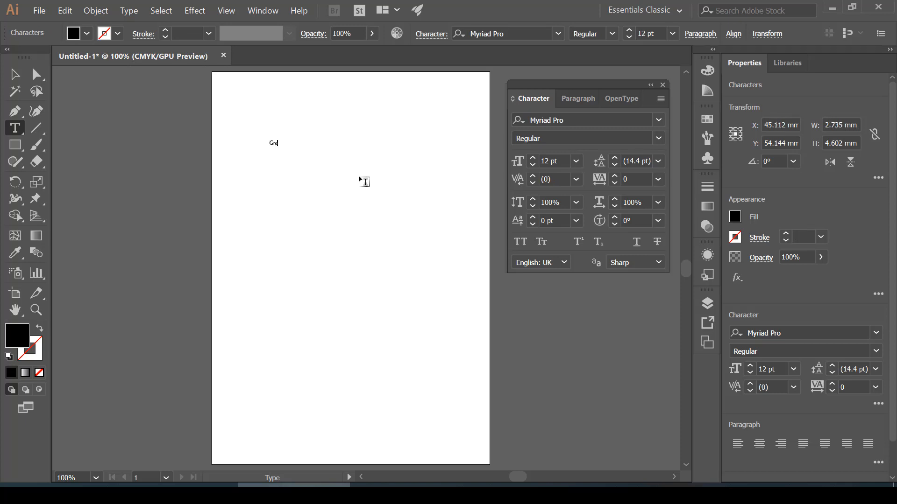
type("phic Designing is top in demand skill")
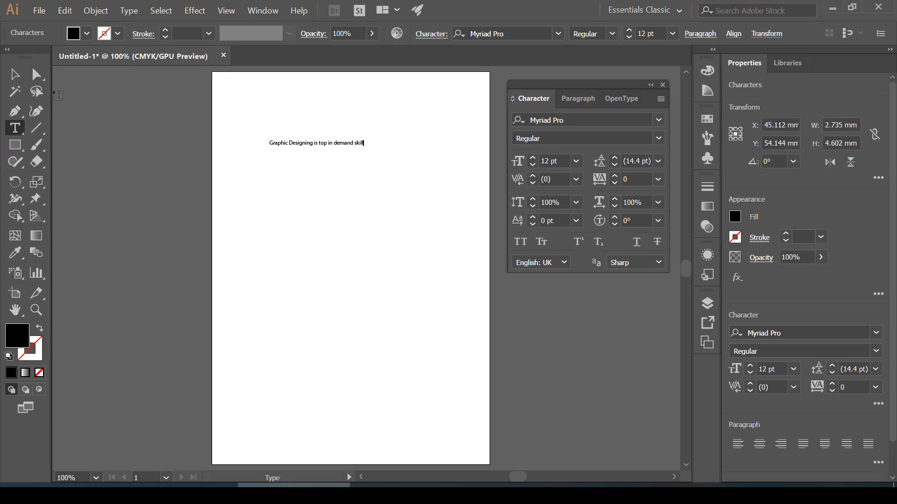
Step: Scale the text line up proportionally to about 147 mm wide and move it slightly down and to the left on the artboard
left_click(14, 74)
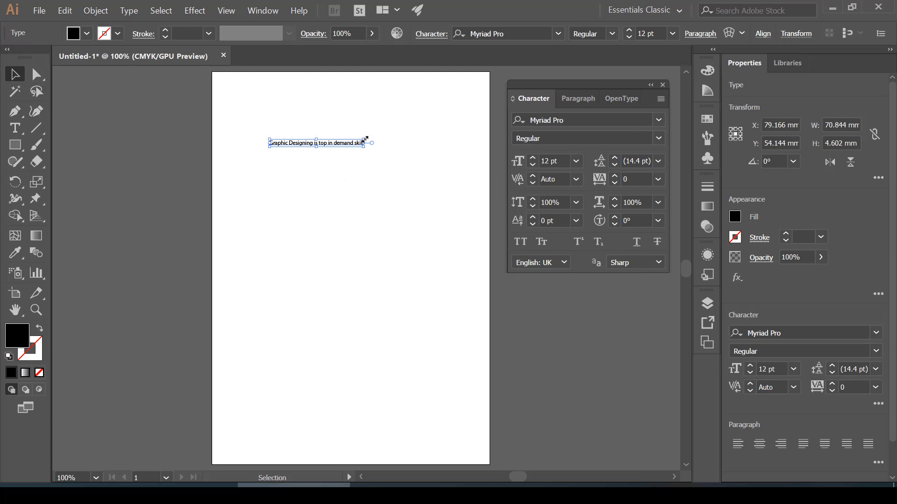
key("shift")
left_click_drag(365, 139, 464, 115)
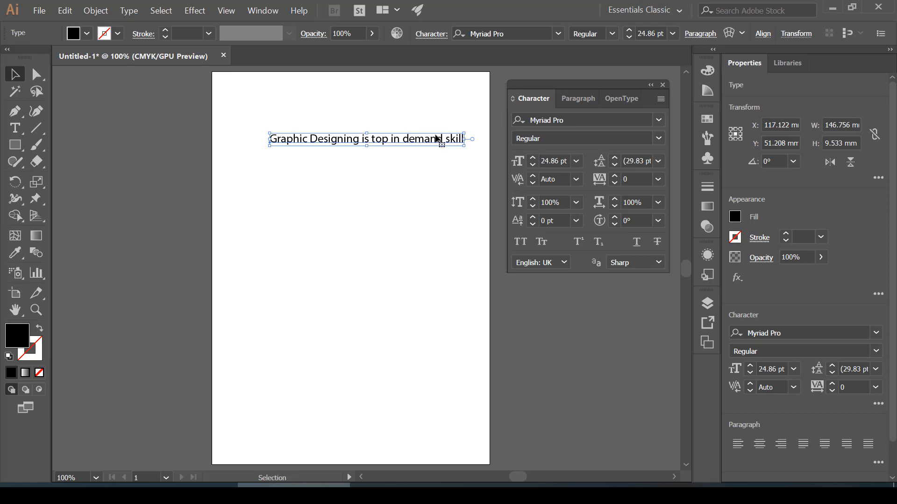
left_click_drag(420, 145, 406, 156)
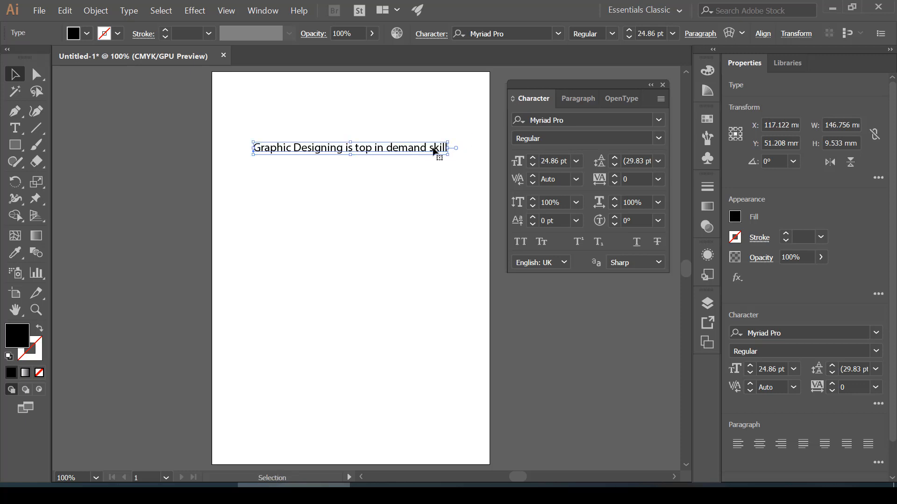
Step: Set the text line's font size to 29 pt
left_click(533, 158)
left_click(533, 158)
left_click(533, 159)
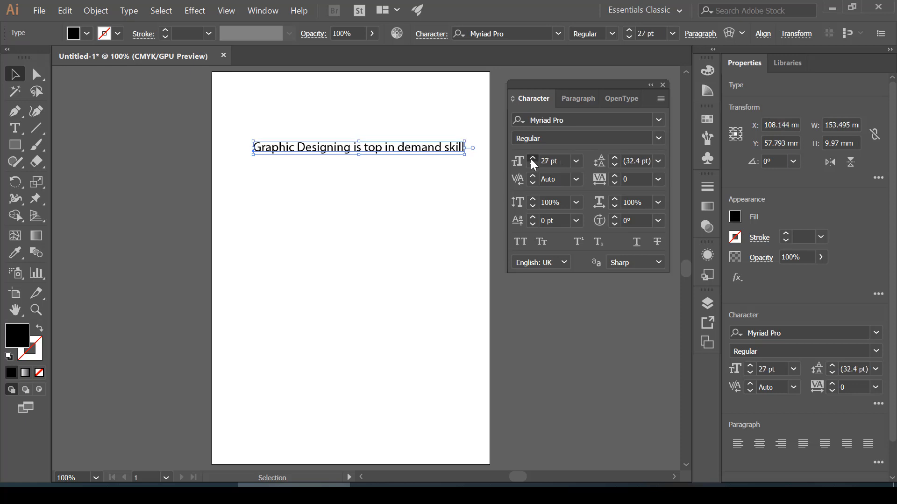
left_click(533, 159)
left_click(532, 158)
left_click(533, 166)
left_click(533, 166)
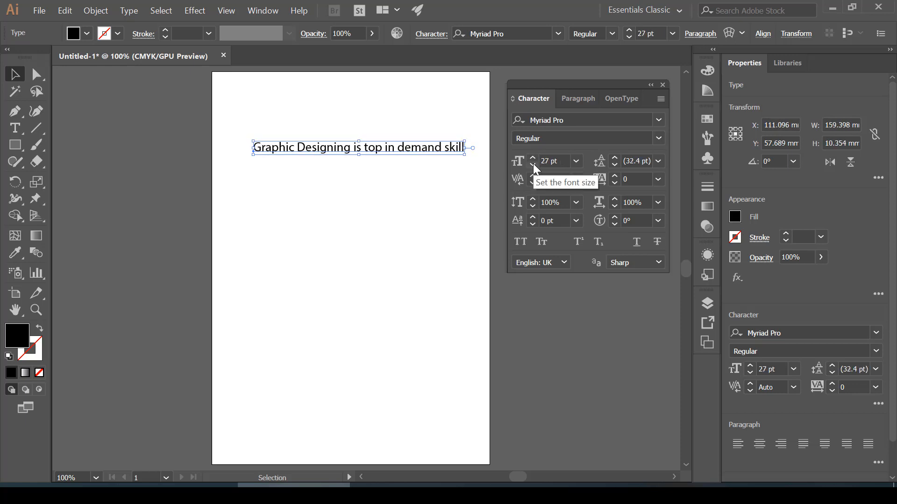
left_click(533, 158)
left_click(533, 158)
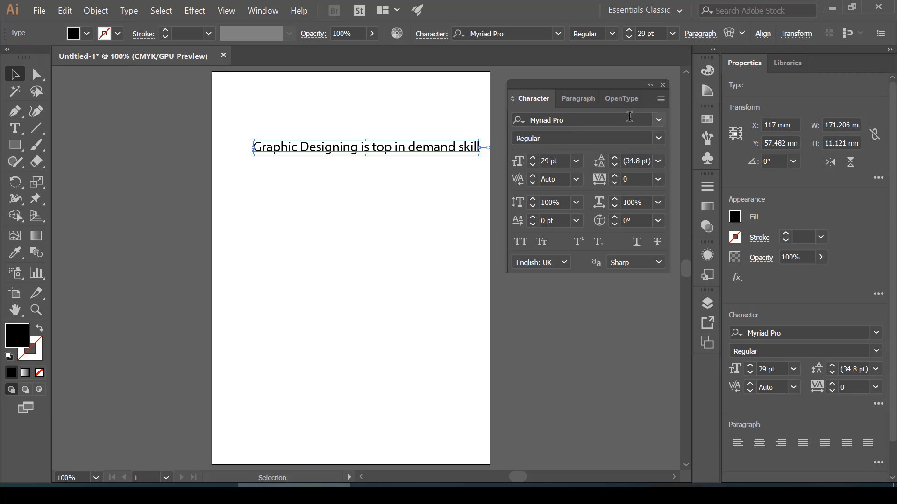
Step: Preview different fonts from the font list on the text line, from Azonix through the typefaces starting with E
left_click(659, 121)
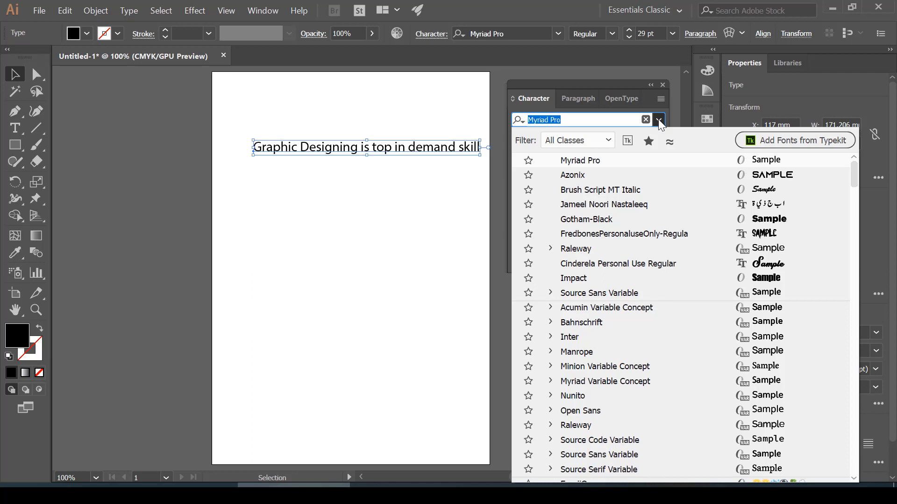
key("Down")
key("Down")
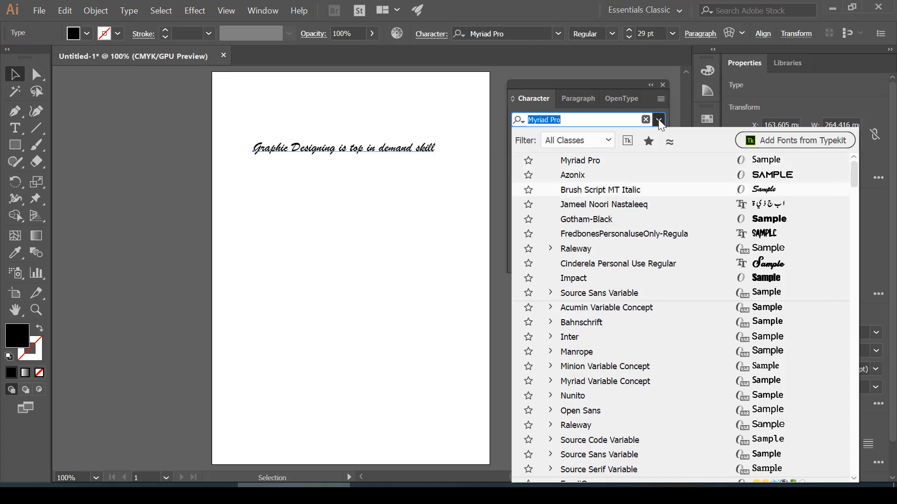
key("Down")
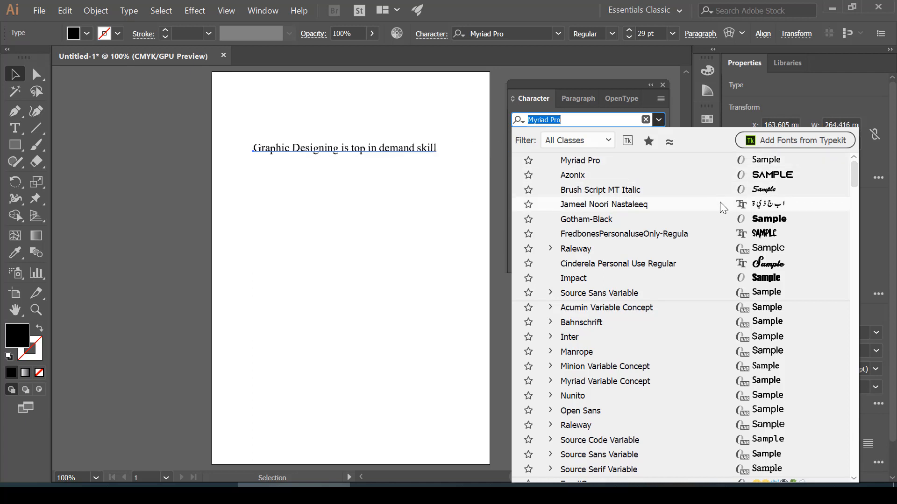
key("Down")
key("Down")
key("Down")
key("Down")
key("Down")
key("Down")
key("Down")
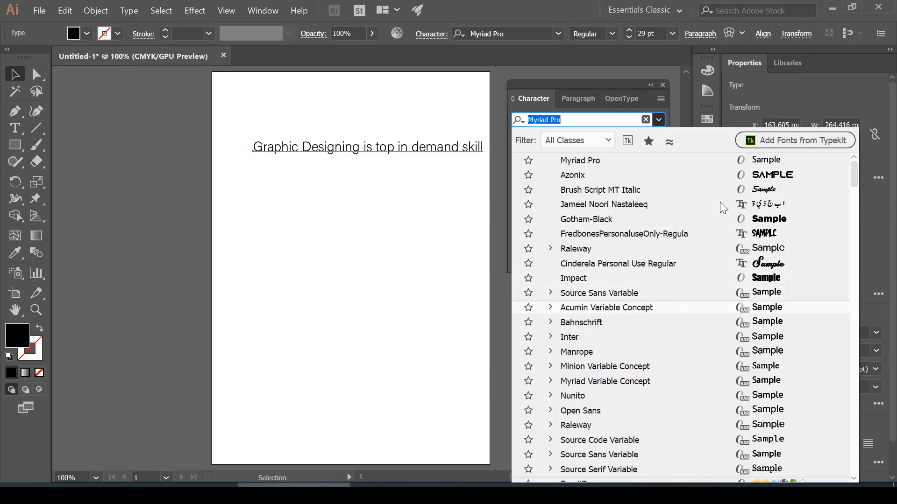
key("Down")
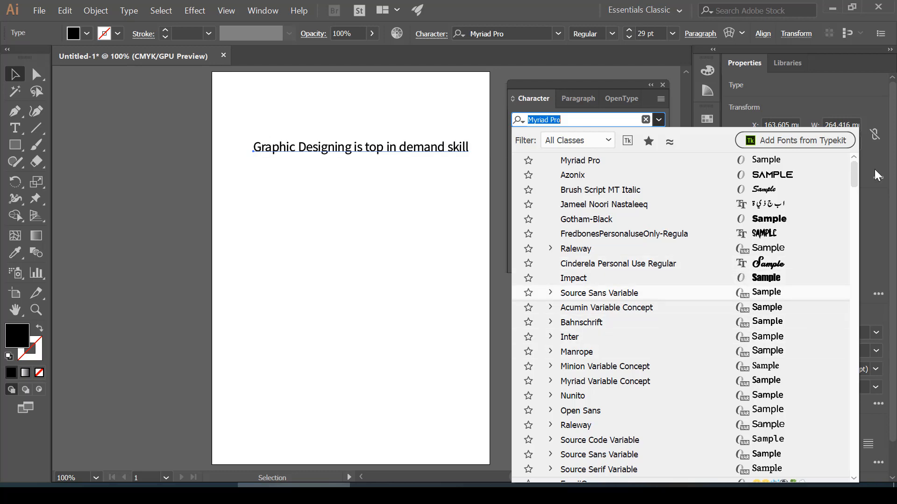
scroll(853, 174, "down", 10)
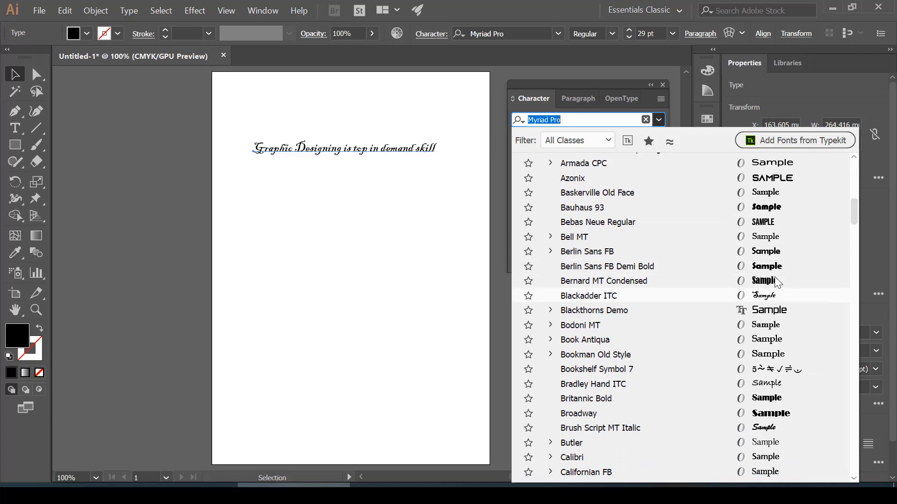
key("Down")
key("Down")
key("Down")
key("Down")
key("Down")
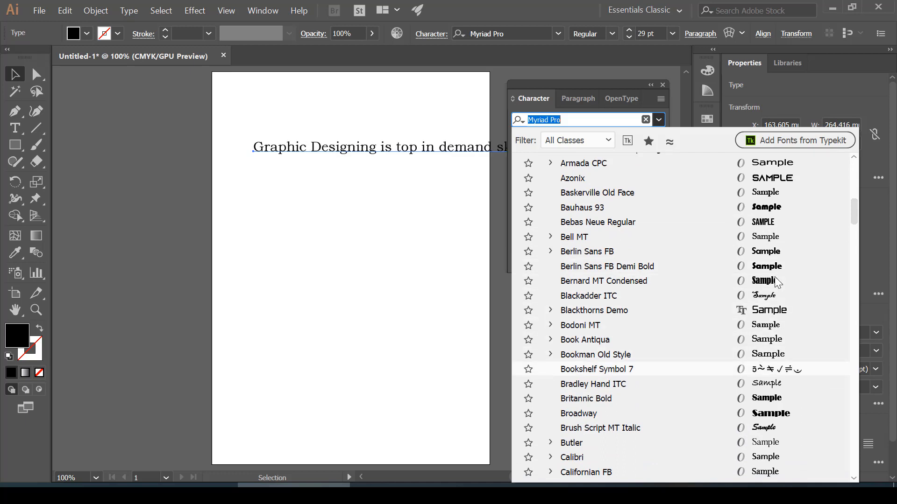
key("Down")
key("Down")
key("Down")
key("Down")
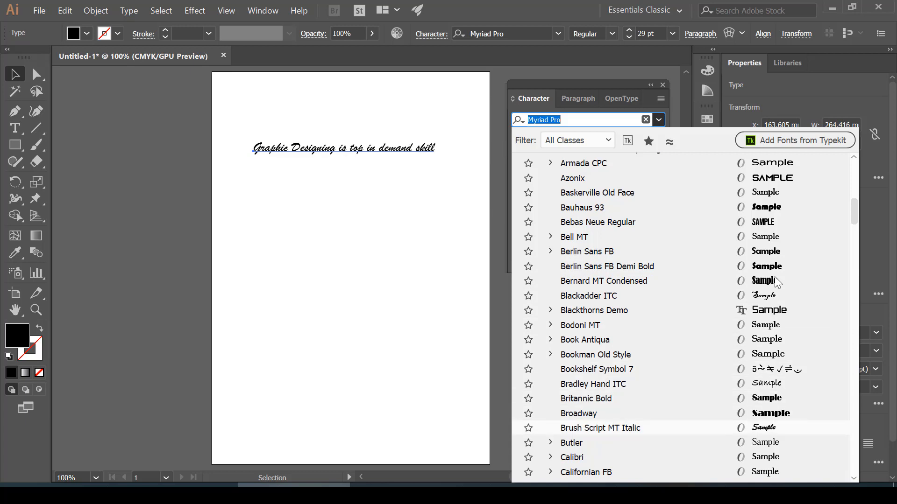
key("Down")
key("Down")
key("Down")
key("Down")
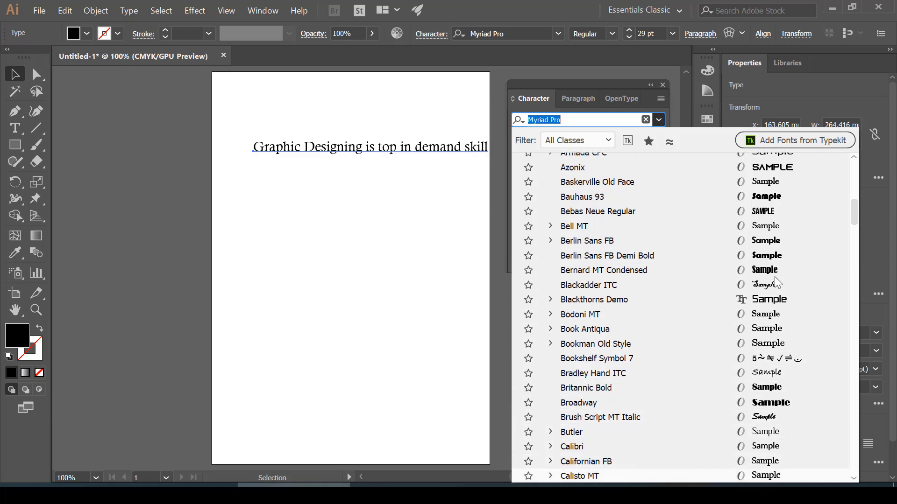
key("Down")
key("Down")
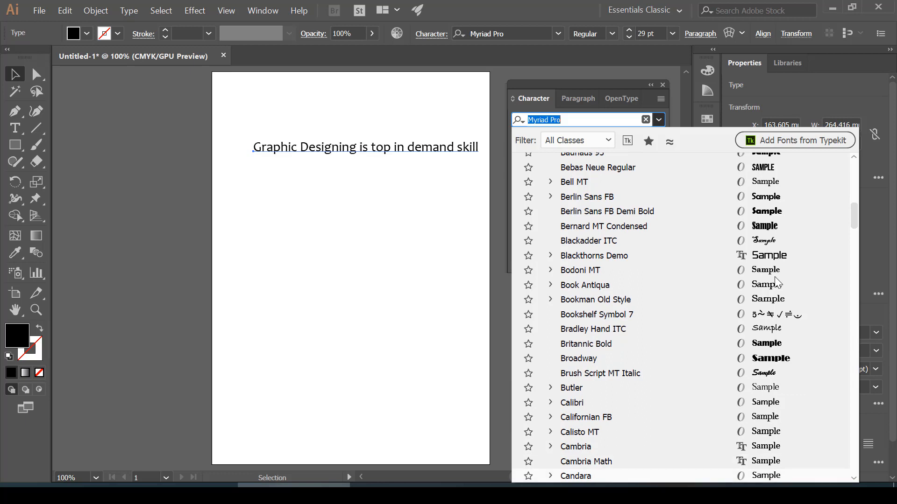
key("Down")
key("Down")
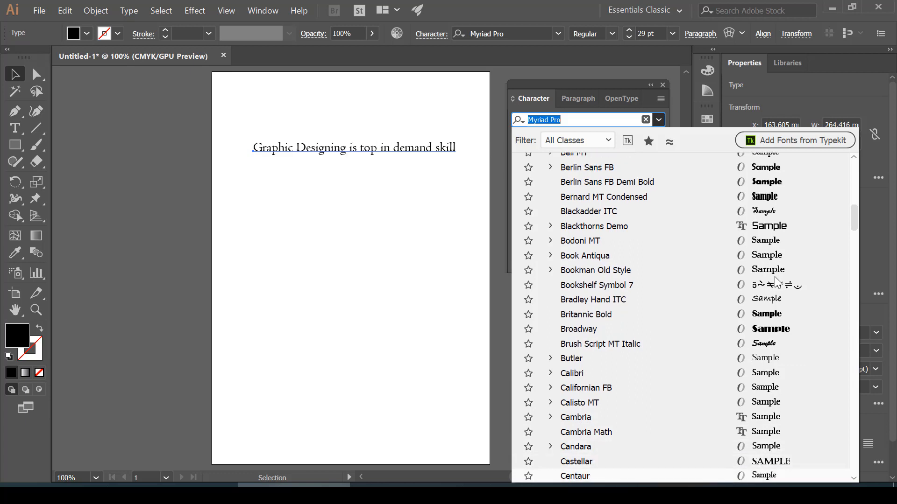
key("Down")
key("Down")
key("Down")
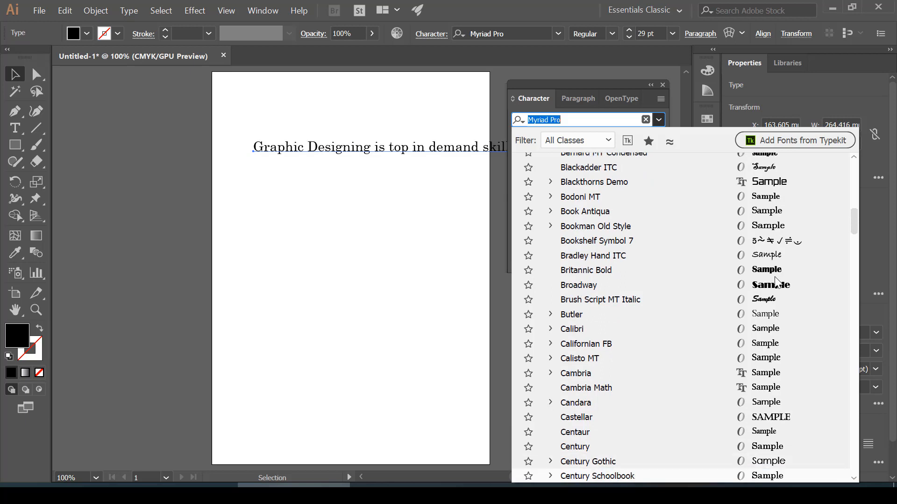
key("Down")
key("Down")
key("Down")
key("Down")
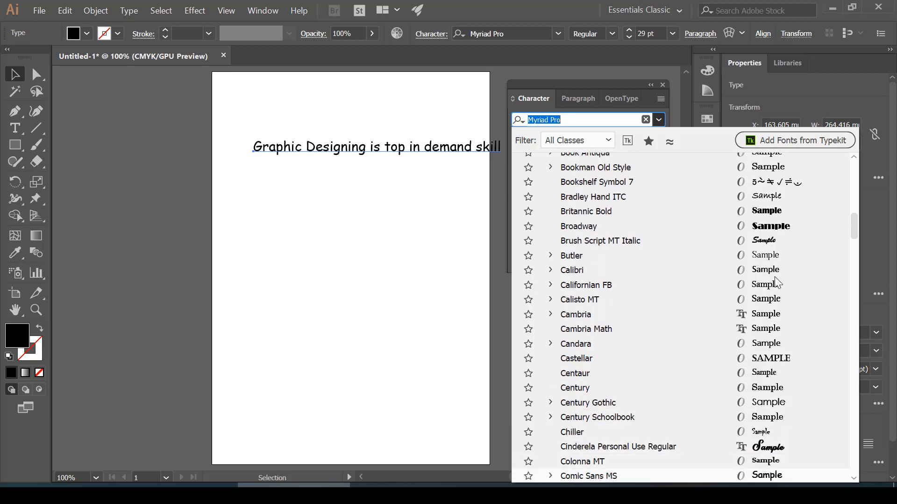
key("Down")
key("Down")
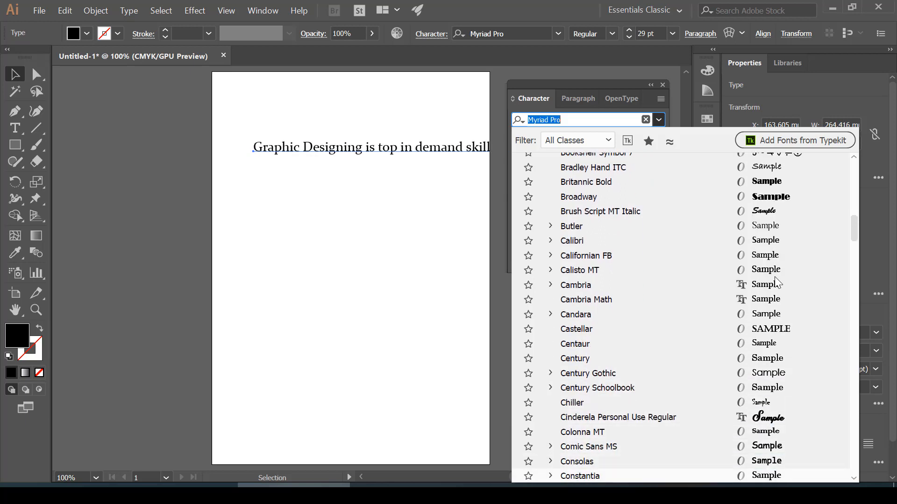
key("Down")
key("Down")
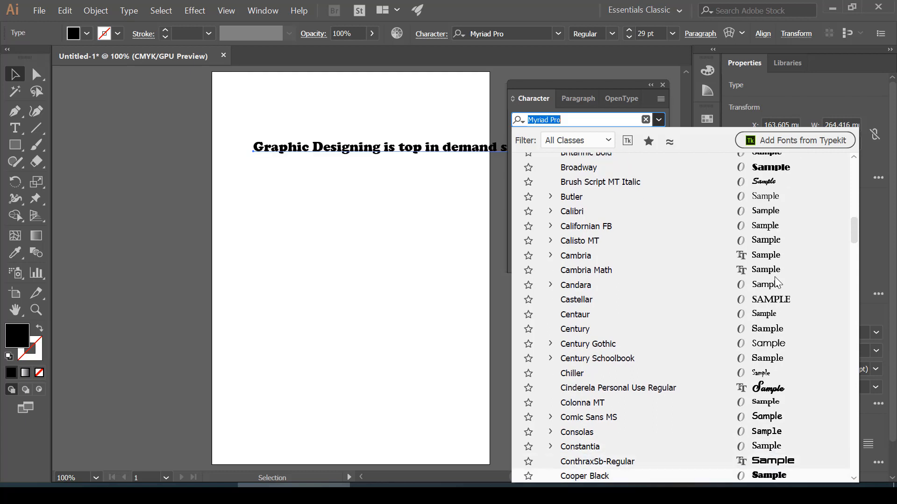
key("Down")
key("Down")
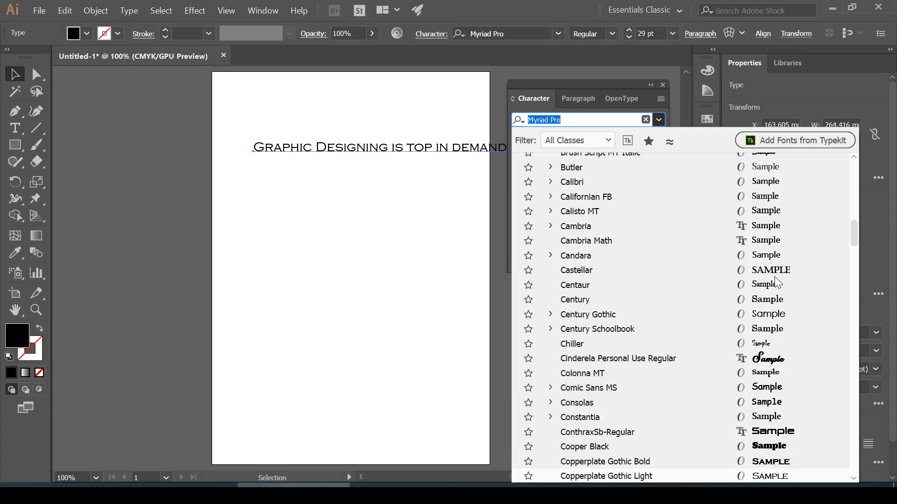
key("Down")
key("Down")
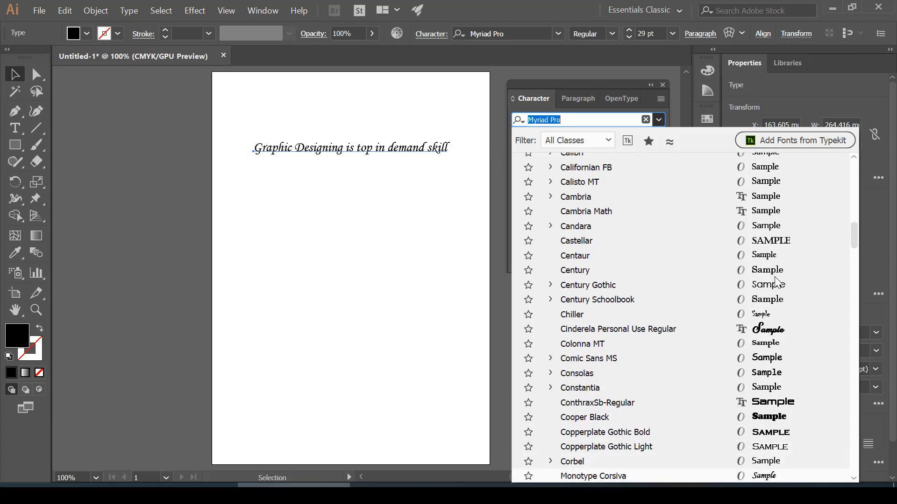
scroll(777, 282, "down", 1)
key("Down")
key("Down")
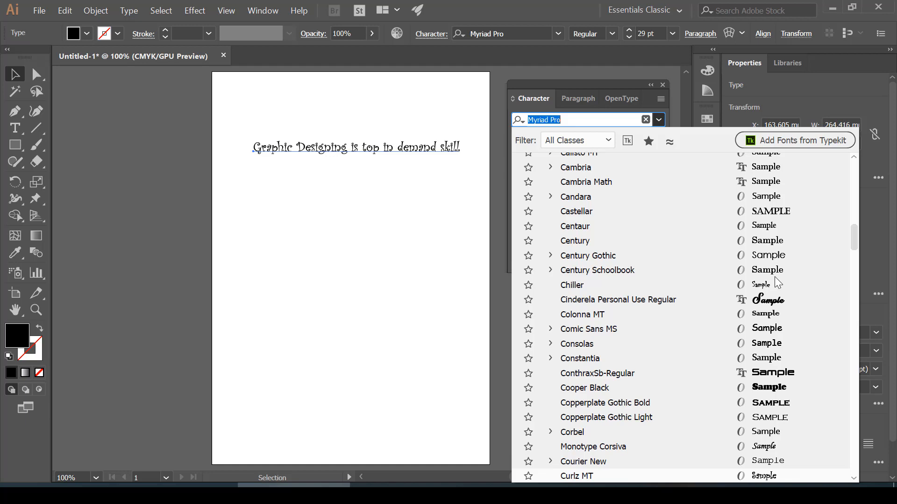
scroll(774, 276, "down", 3)
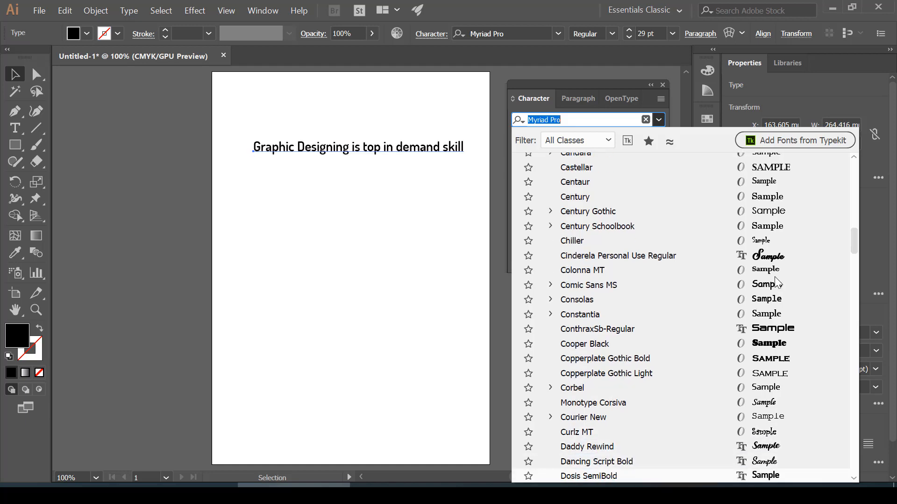
scroll(774, 278, "down", 3)
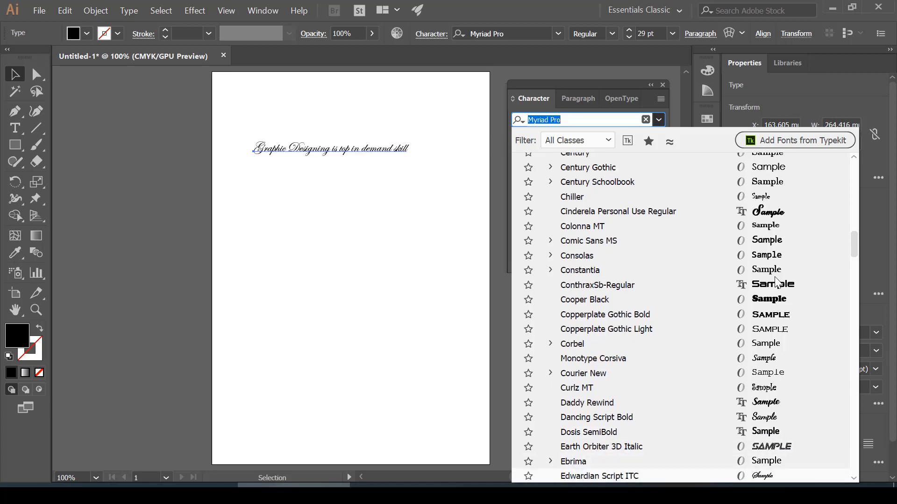
scroll(776, 282, "down", 2)
scroll(775, 283, "down", 2)
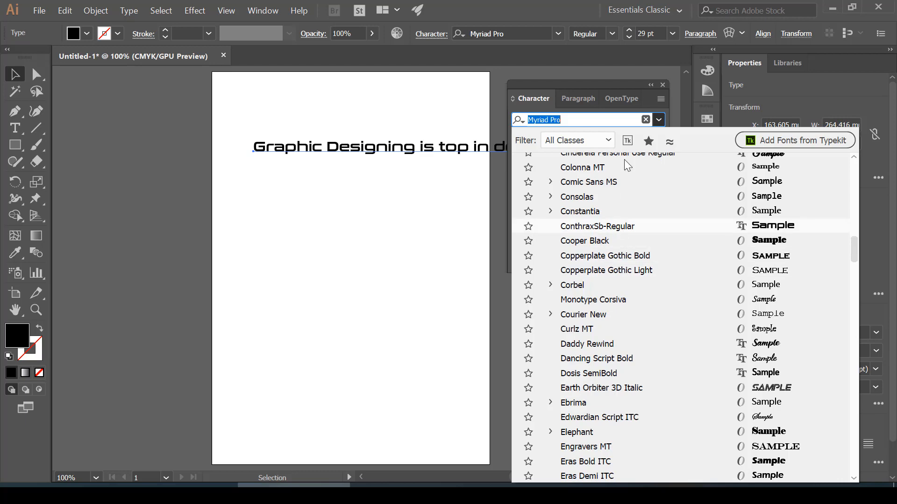
Step: Set the text line's font to Arial in the Italic style and move it about 19 mm left and slightly up on the artboard
type("arial")
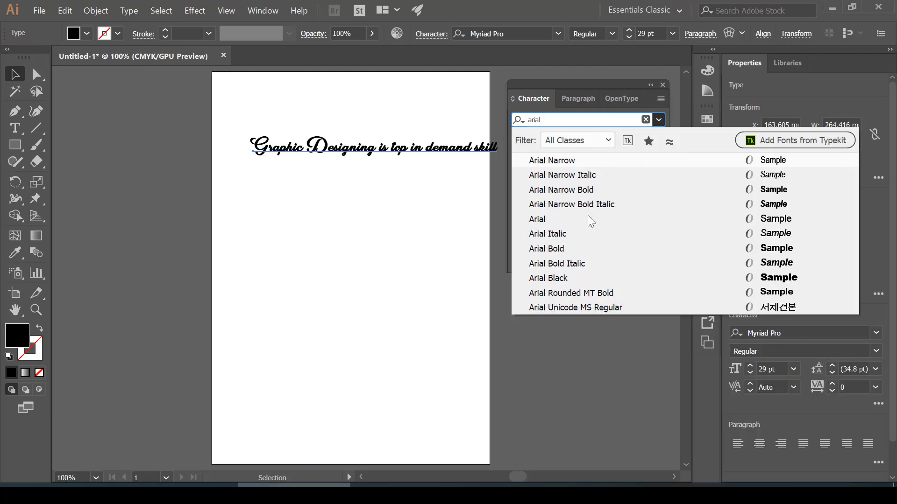
left_click(566, 220)
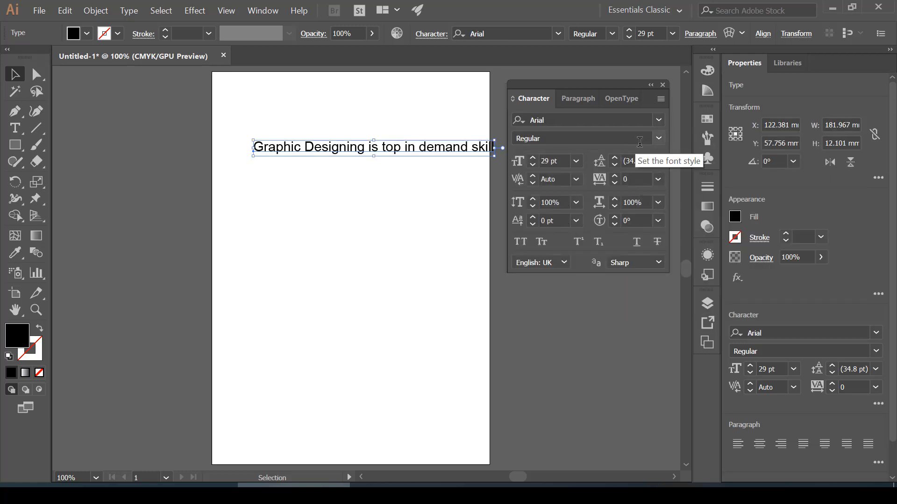
left_click(656, 144)
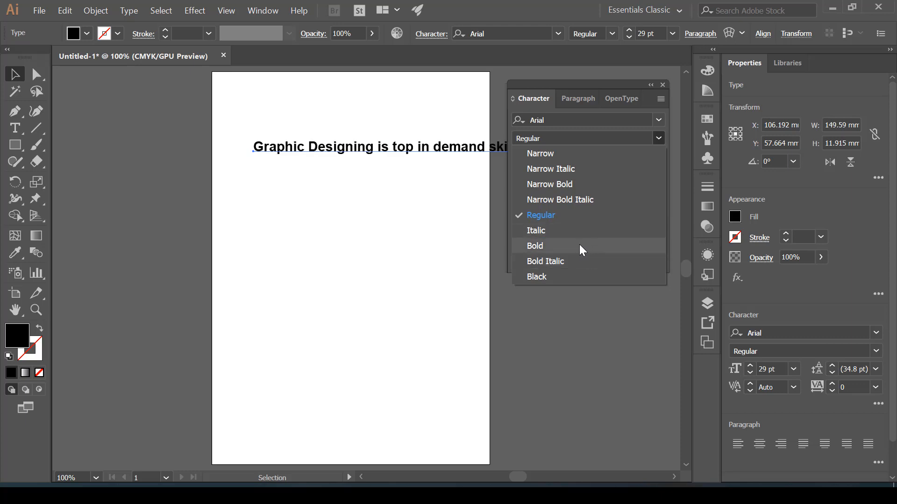
left_click(587, 234)
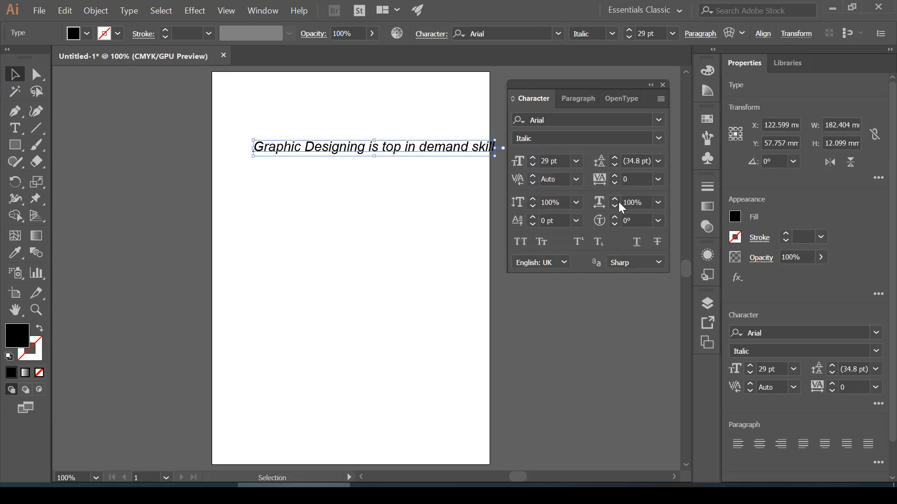
left_click_drag(462, 156, 437, 152)
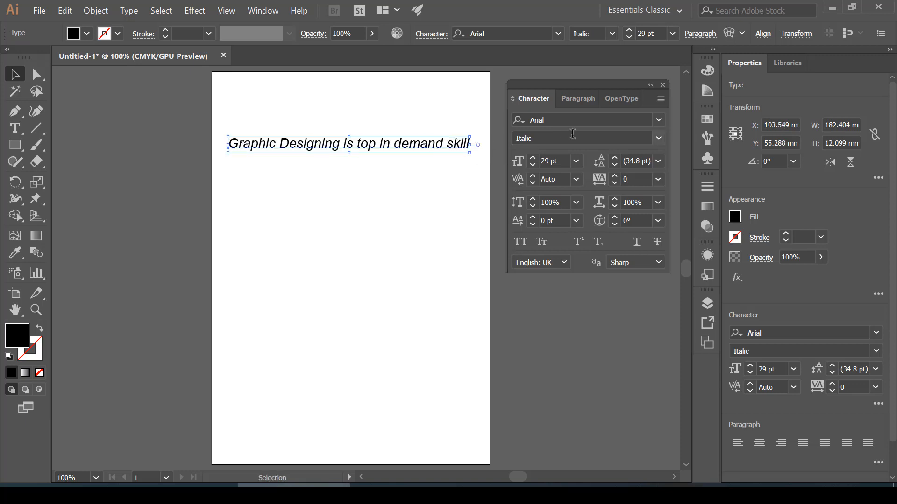
Step: Set the text line's font size to 32 pt
left_click(660, 139)
left_click(660, 139)
left_click(535, 159)
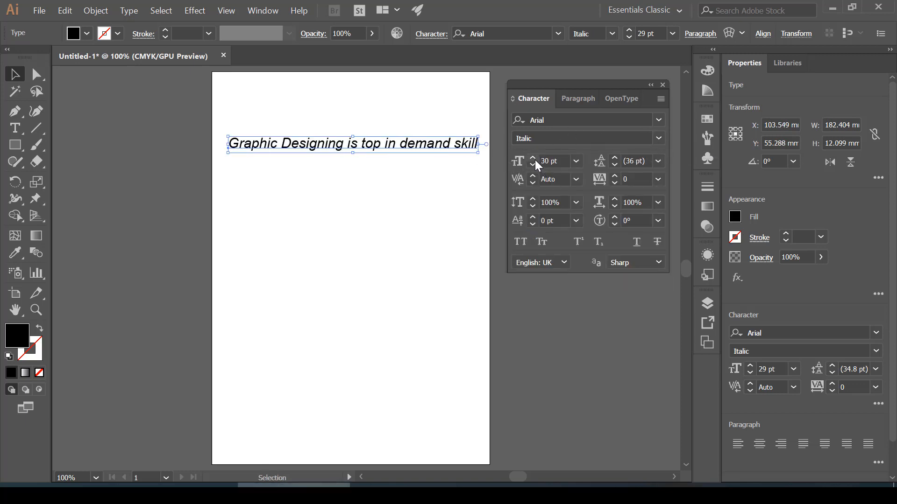
left_click(535, 159)
left_click(534, 159)
left_click(534, 158)
left_click(535, 159)
left_click(535, 158)
left_click_drag(534, 160, 533, 165)
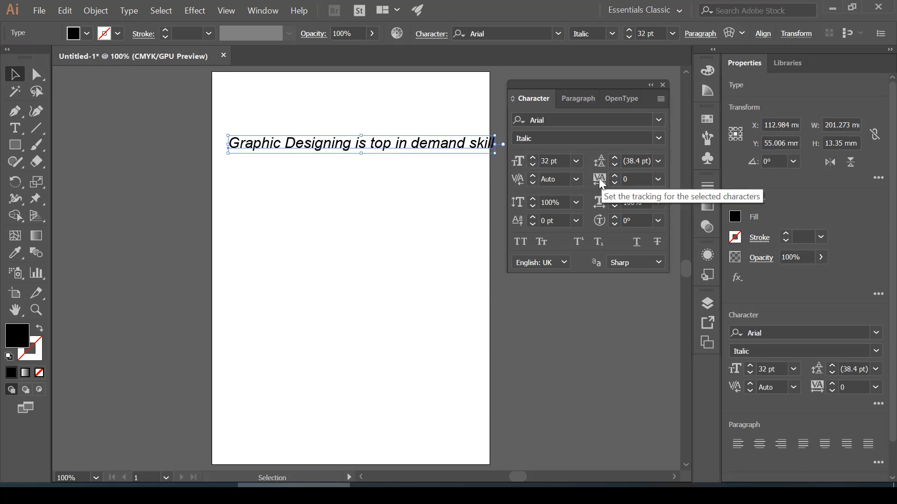
Step: Widen the letter spacing of the text line by setting its tracking to 150
left_click_drag(615, 176, 615, 177)
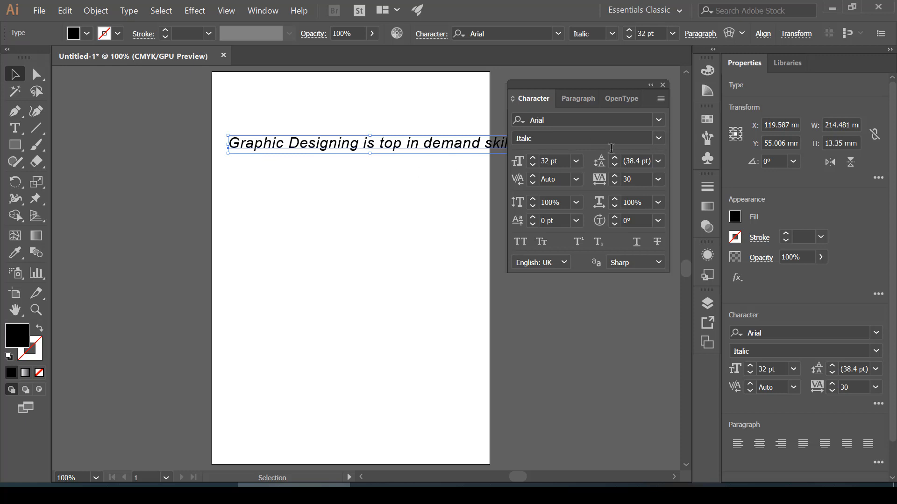
left_click(613, 176)
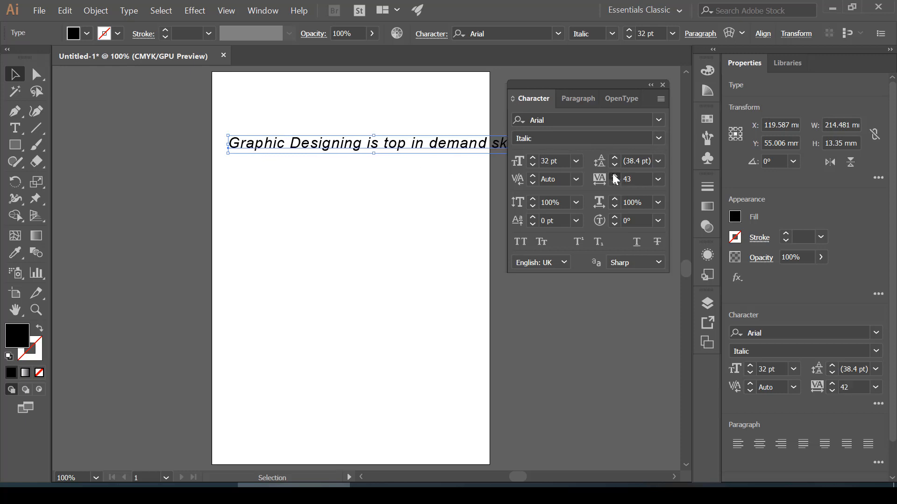
left_click_drag(612, 173, 613, 173)
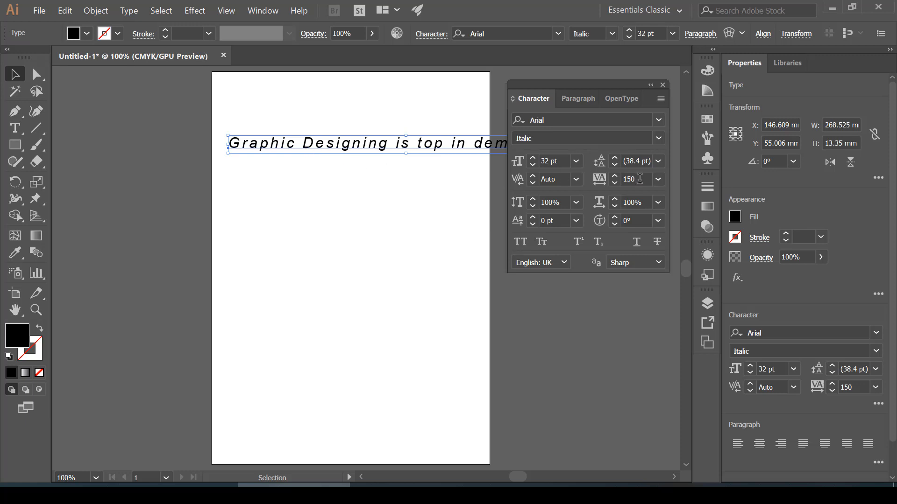
Step: Stretch the text line's characters taller by raising their vertical scale to 195%
left_click(533, 199)
left_click(533, 199)
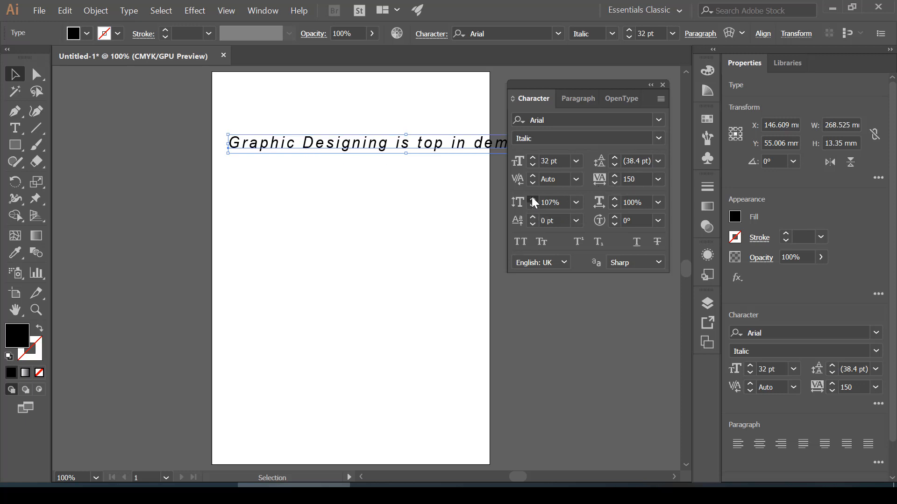
left_click(532, 199)
left_click(533, 199)
left_click(533, 199)
left_click(533, 199)
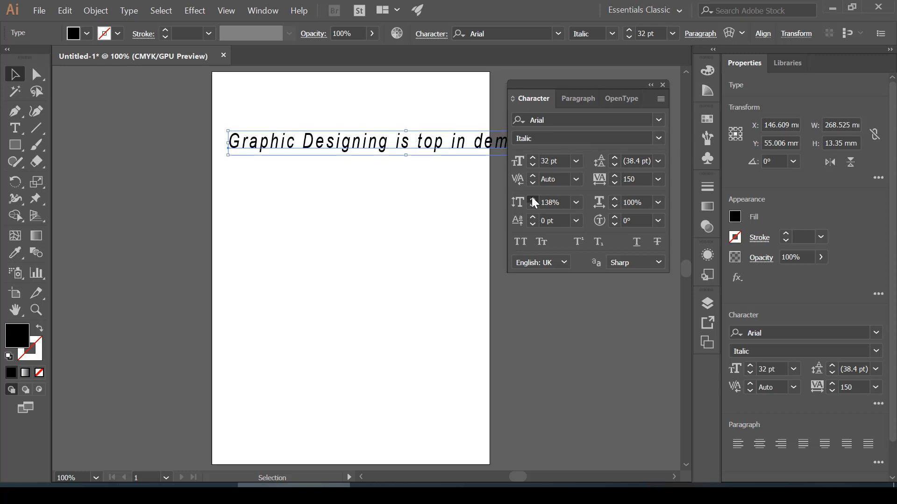
left_click(533, 199)
left_click(533, 199)
left_click(533, 198)
left_click(533, 199)
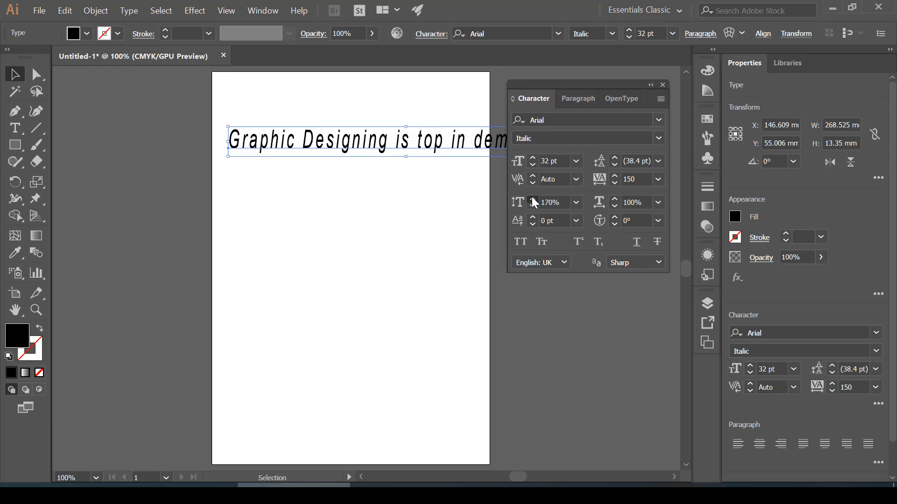
left_click(533, 199)
left_click(533, 199)
left_click(533, 199)
left_click(533, 199)
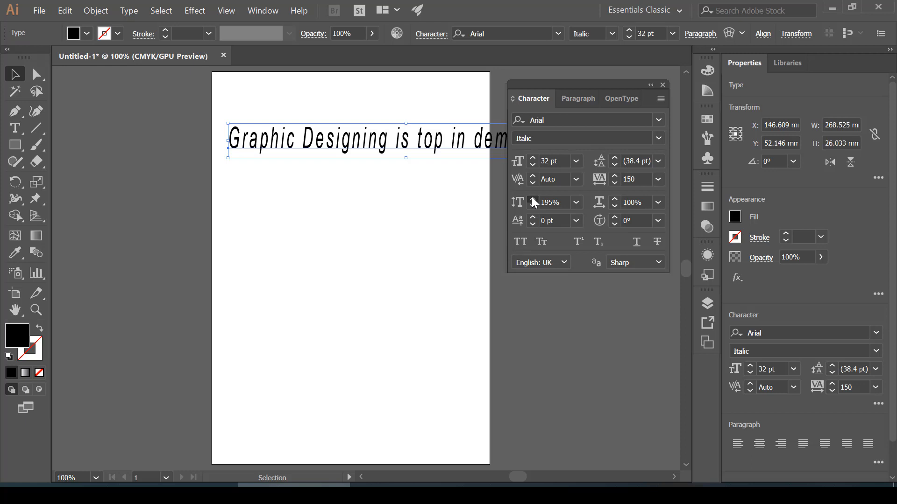
Step: Stretch the text line's characters further by raising their vertical scale to 212%
left_click(533, 199)
left_click(533, 199)
left_click(532, 199)
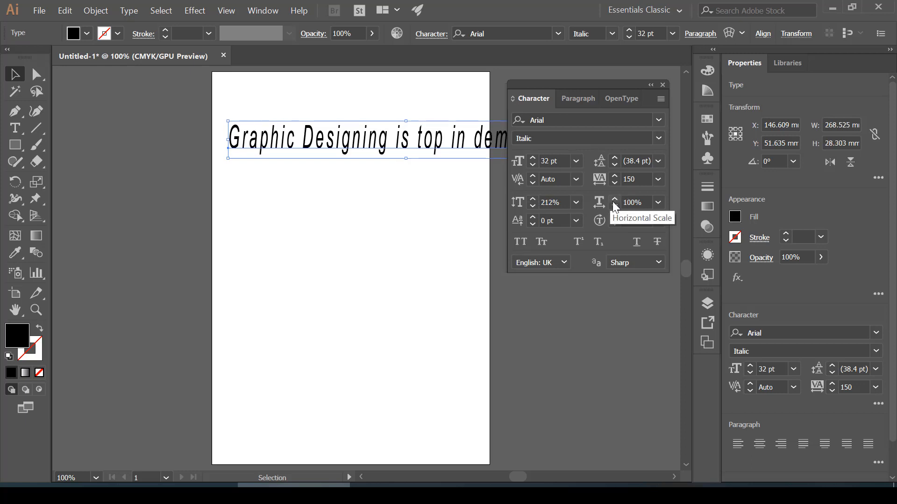
Step: Widen the text line's characters by raising their horizontal scale to 135%
left_click(615, 200)
left_click(614, 200)
left_click(614, 201)
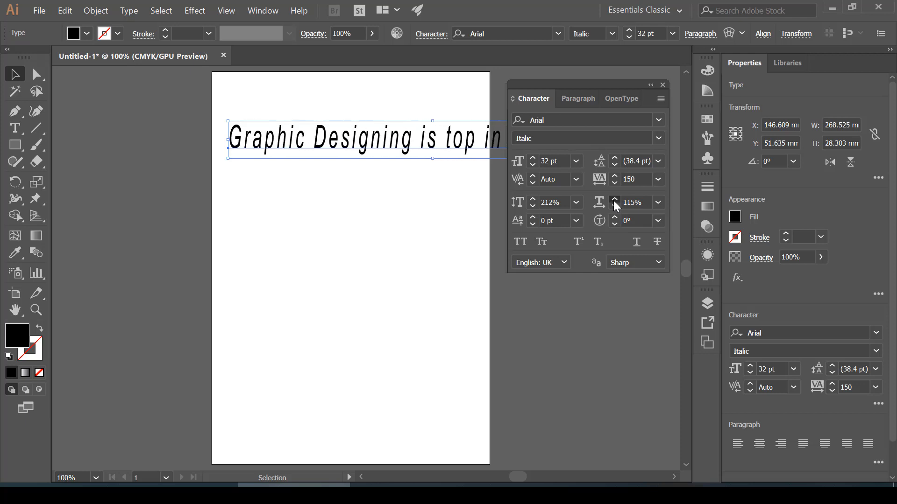
left_click(615, 201)
left_click(615, 200)
left_click(615, 200)
left_click(614, 200)
left_click(615, 201)
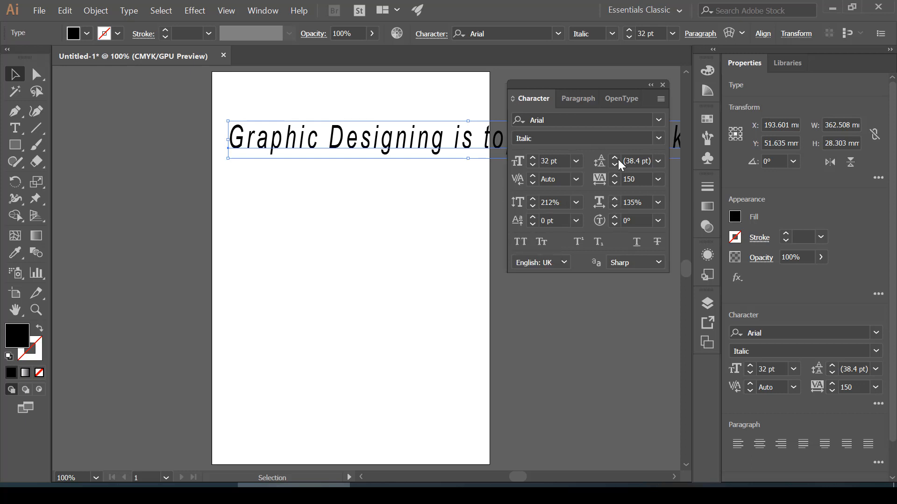
Step: Reset the text line's tracking to 0 and change its font style to Bold
left_click(656, 180)
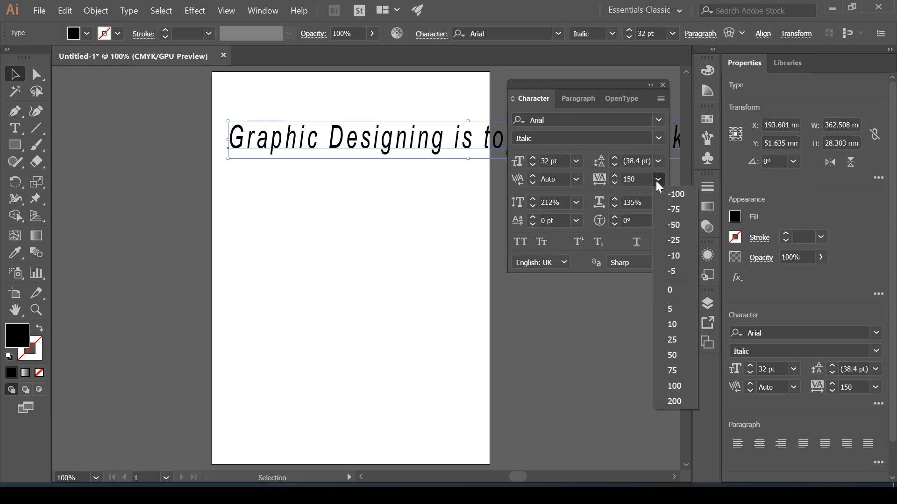
left_click(663, 286)
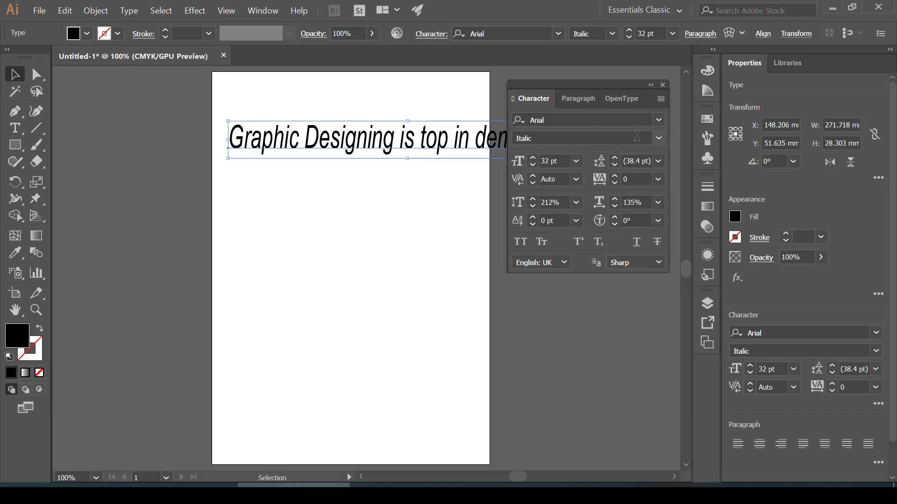
left_click(658, 140)
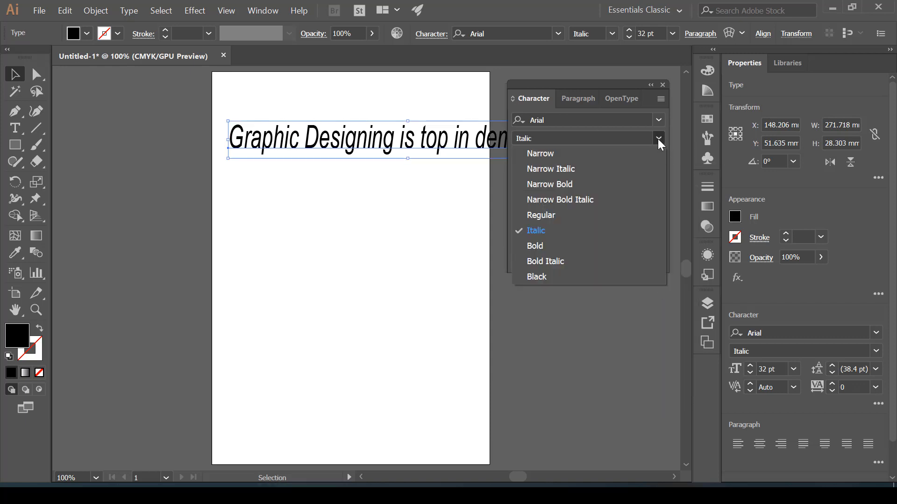
left_click(586, 249)
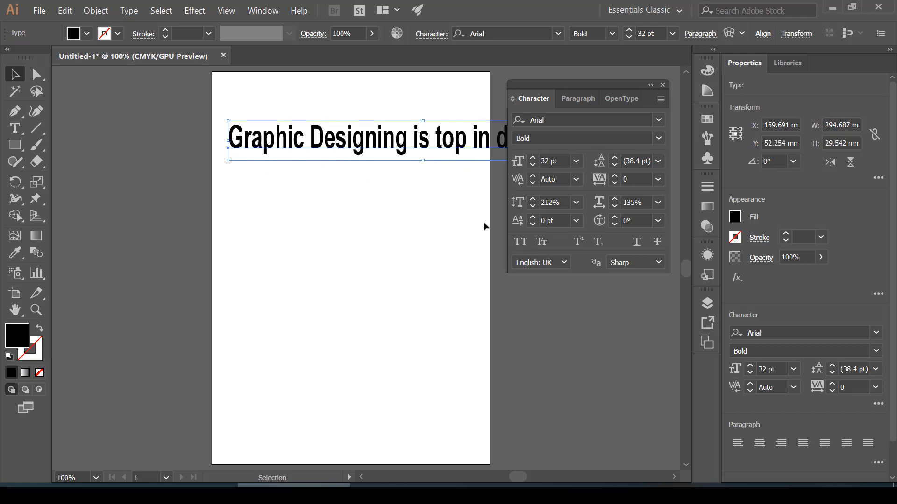
Step: Try All Caps on the text line, toggling it several times, and switch it off again
left_click(527, 243)
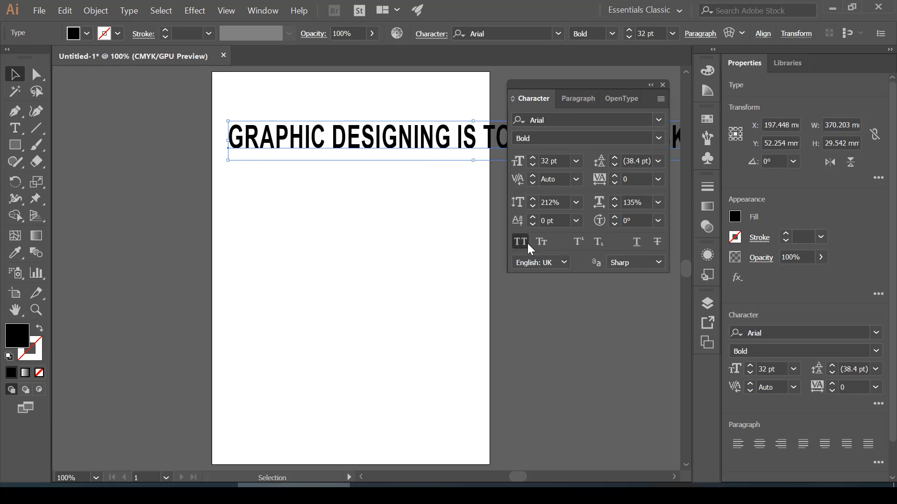
left_click(528, 243)
left_click(528, 243)
left_click(528, 243)
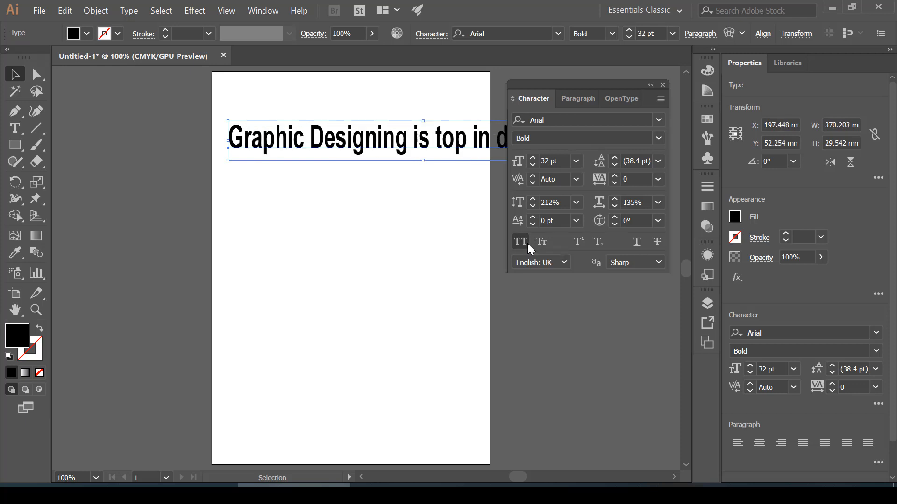
left_click(528, 243)
left_click(527, 244)
left_click(528, 244)
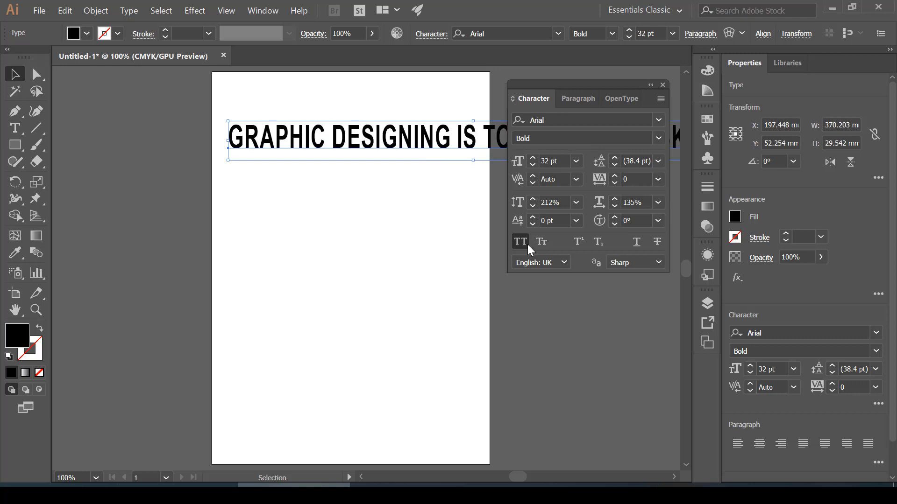
left_click(527, 244)
left_click(527, 244)
left_click(528, 245)
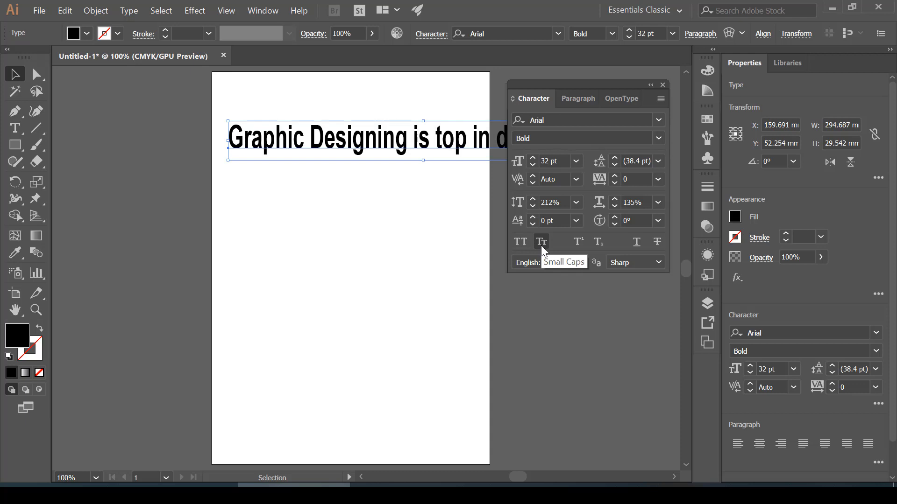
Step: Apply Small Caps to the text line, then move it and scale it down to about 188 mm wide so it fits the artboard
left_click(540, 244)
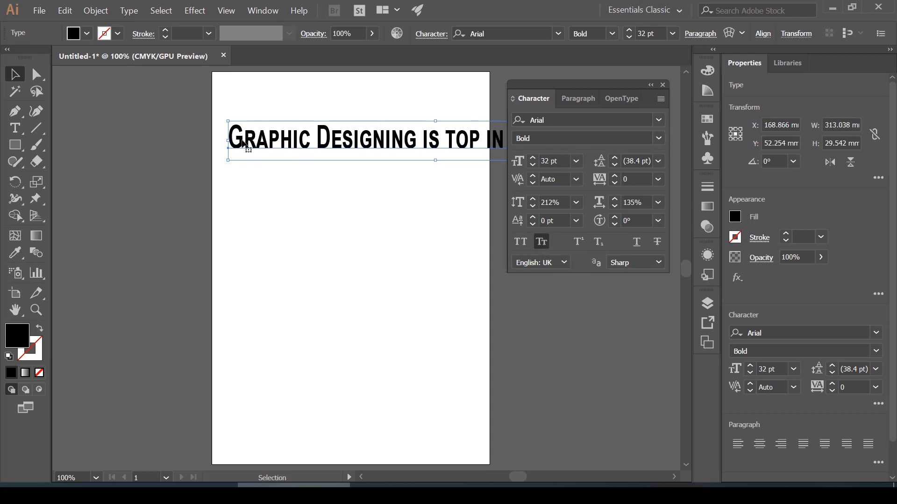
left_click_drag(333, 155, 204, 218)
left_click_drag(298, 212, 244, 192)
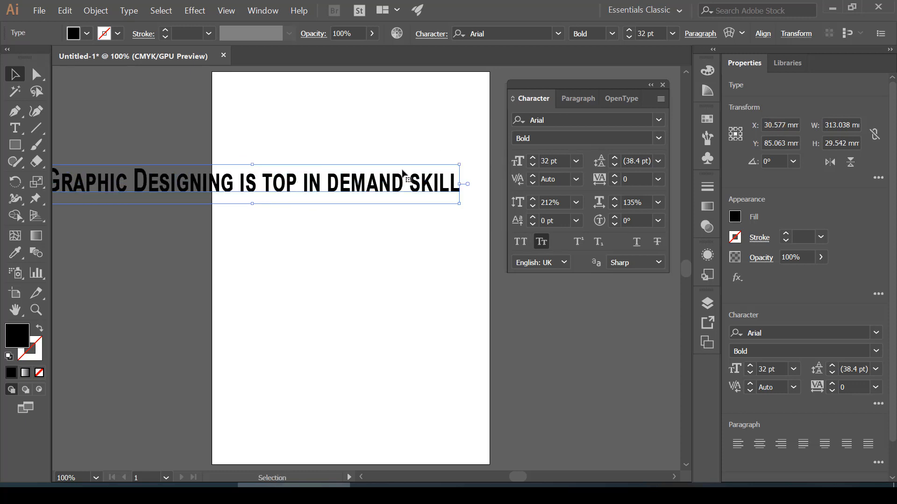
left_click_drag(460, 165, 435, 176)
left_click(283, 215)
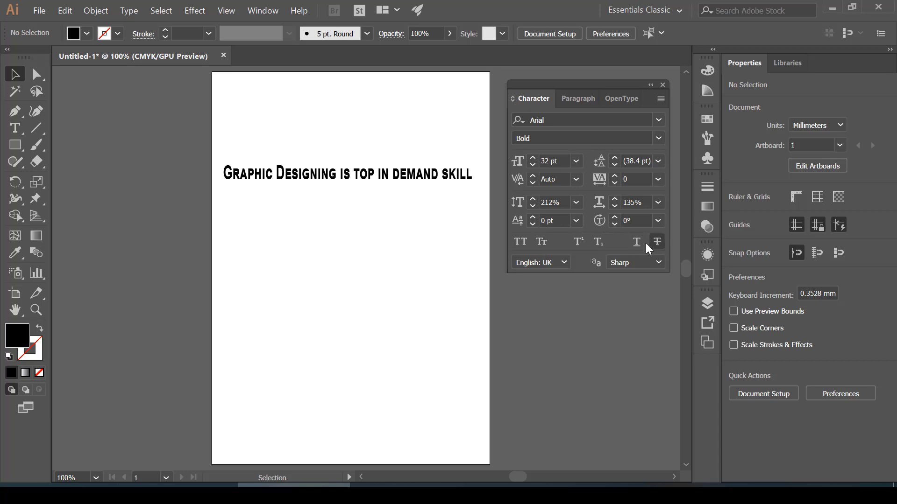
Step: Underline the whole text line on the artboard
key("ctrl+a")
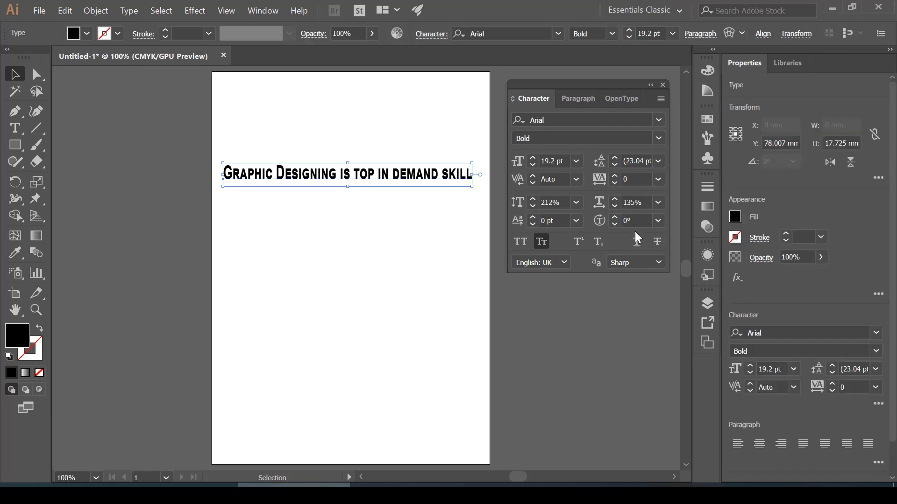
left_click(639, 241)
left_click(639, 241)
left_click(639, 241)
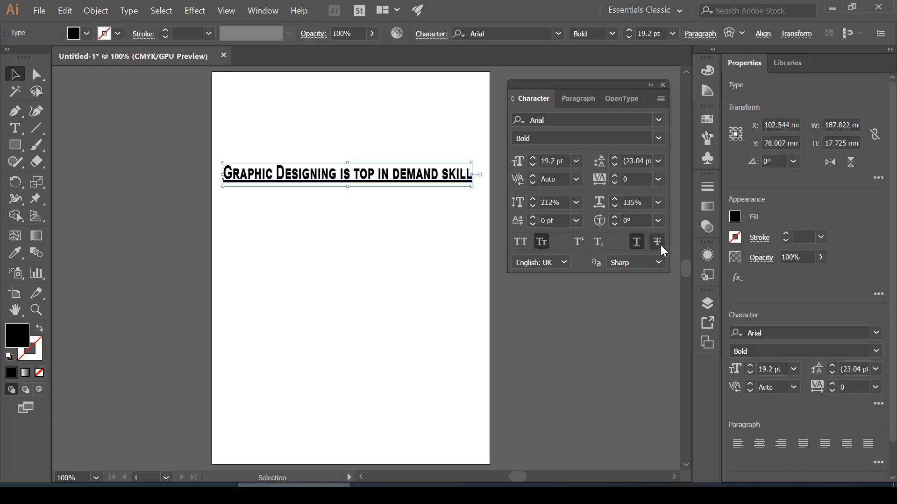
Step: Try Strikethrough on the text line in place of the underline, and switch it off again
left_click(661, 246)
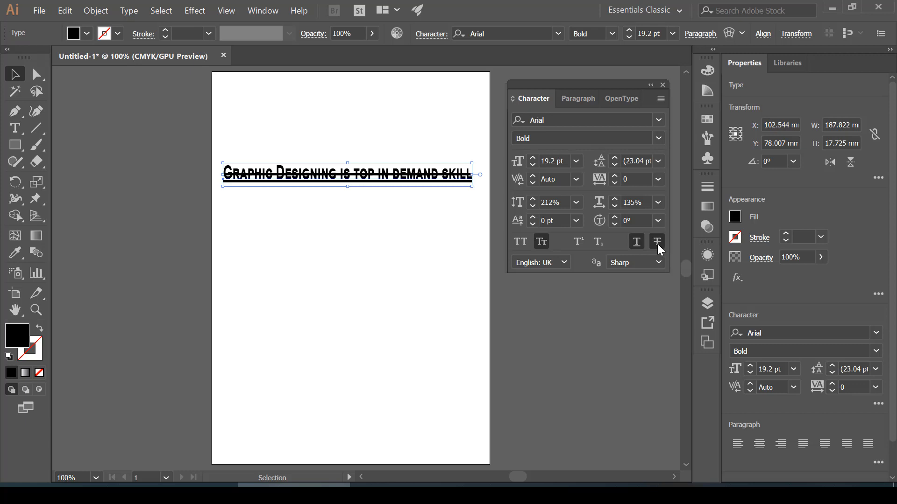
left_click(634, 244)
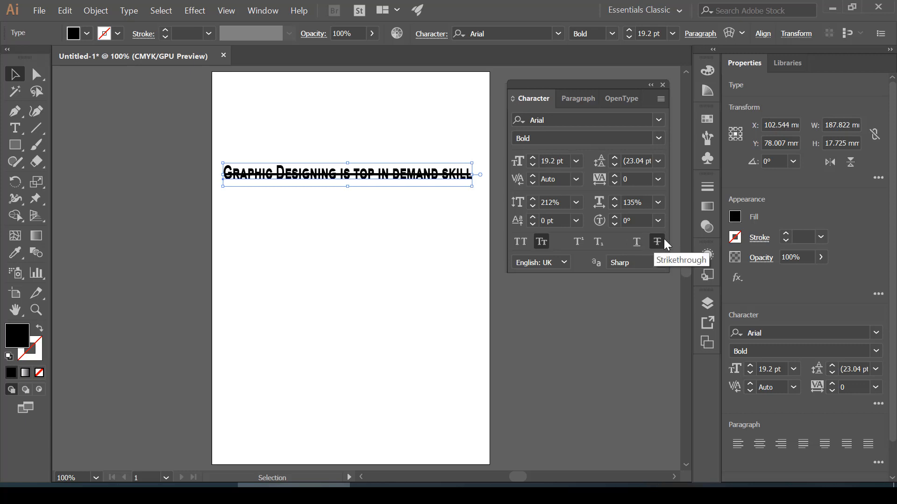
left_click(664, 240)
left_click(663, 240)
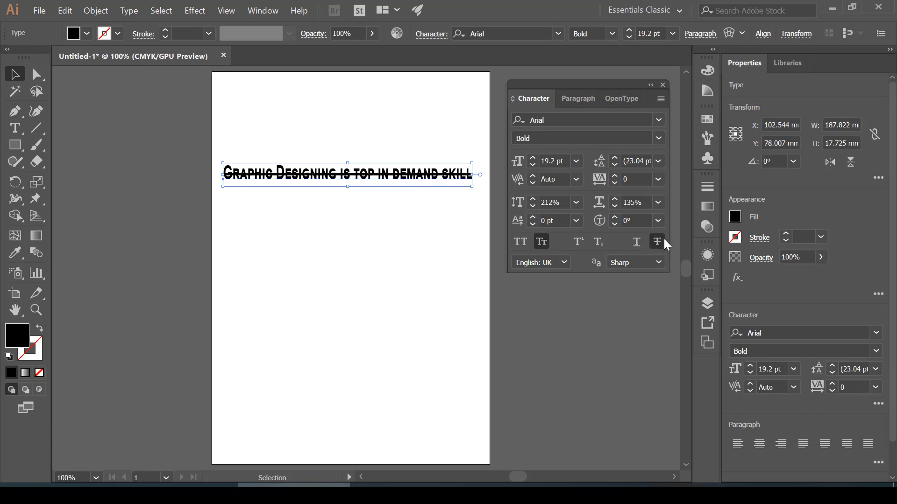
left_click(664, 240)
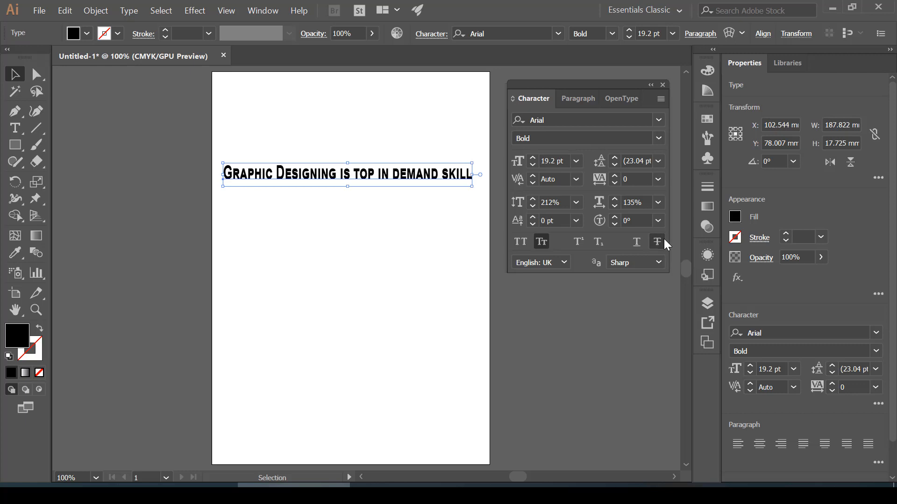
left_click(661, 240)
left_click(661, 240)
Step: Underline the text line once more, then remove both the underline and the Small Caps formatting
left_click(637, 242)
left_click(455, 259)
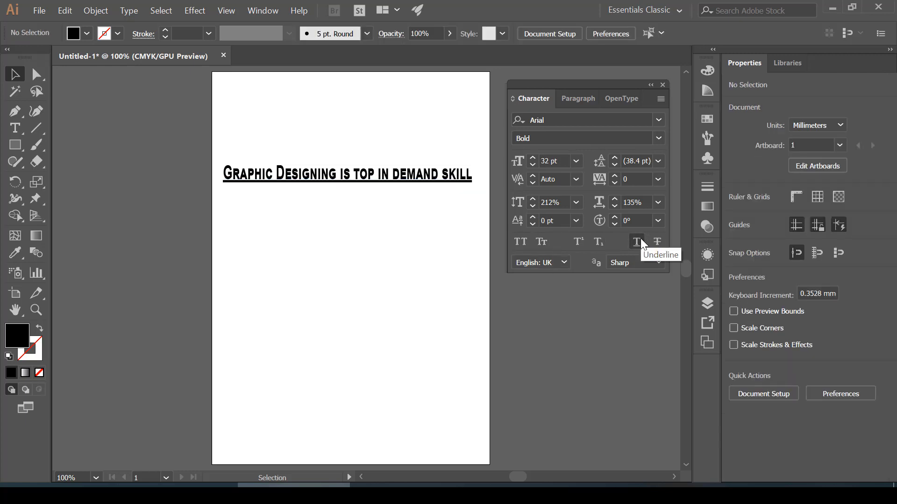
left_click(434, 185)
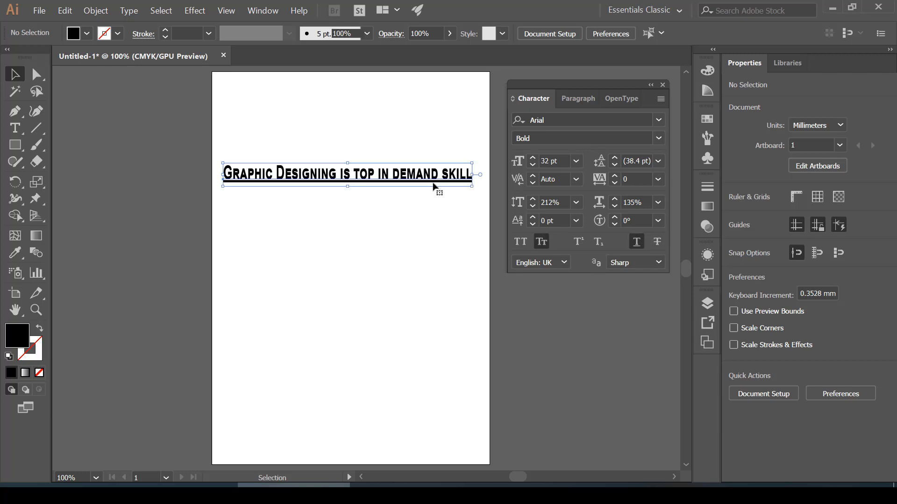
left_click(636, 242)
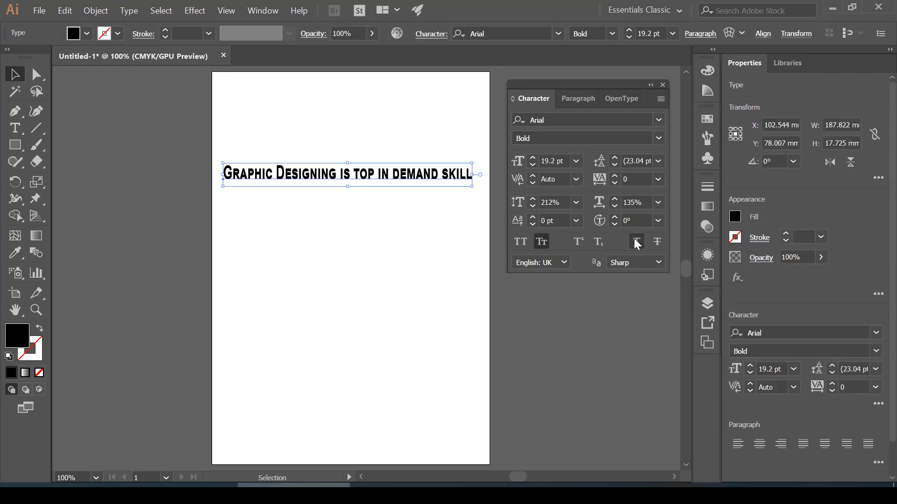
left_click(543, 243)
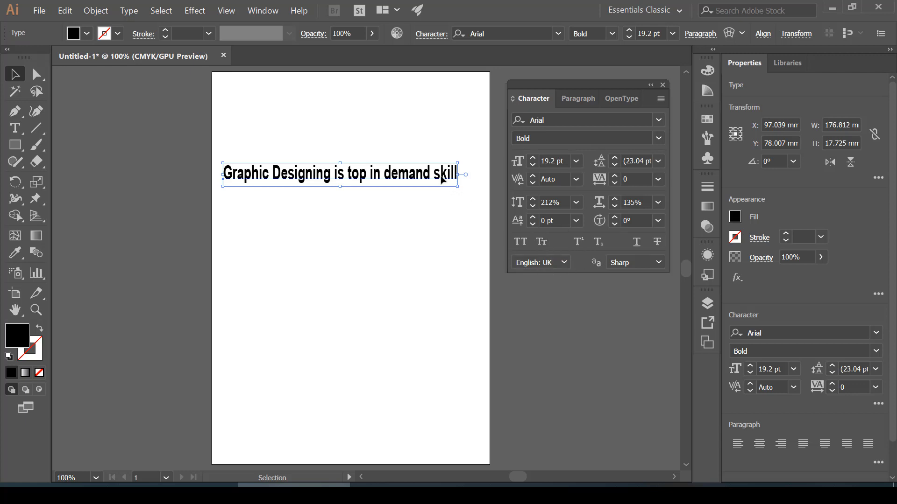
Step: Delete the text line and create new point text reading "H2O" in the upper part of the artboard
key("Delete")
key("t")
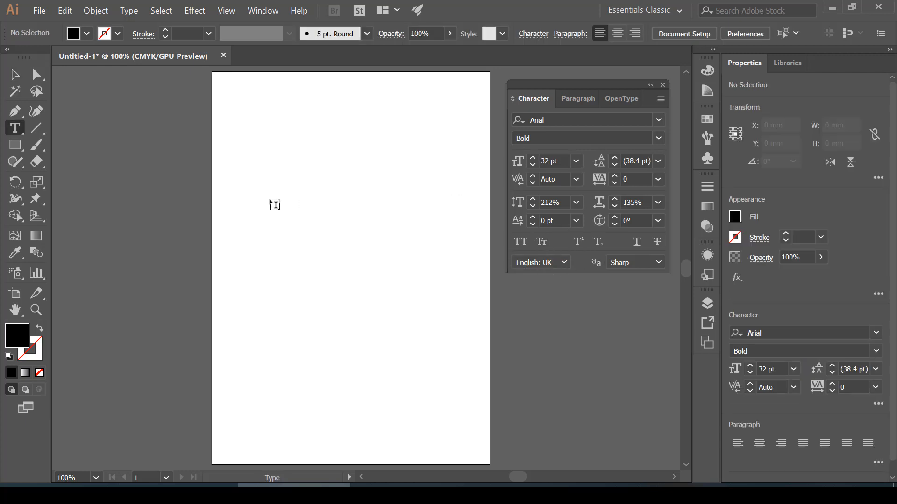
left_click(271, 204)
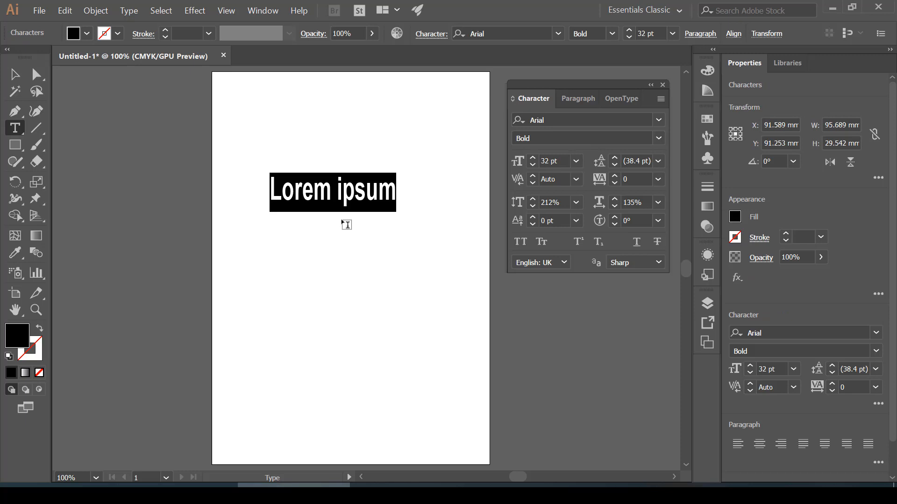
type("H2")
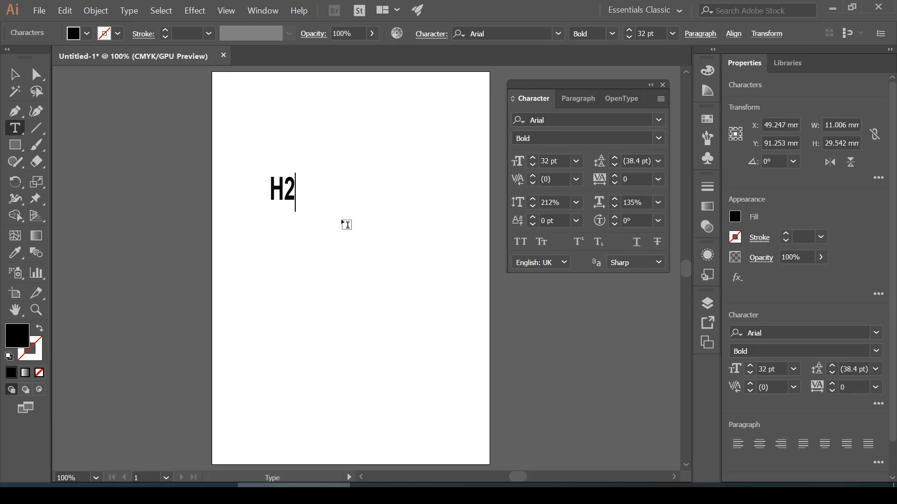
type("O")
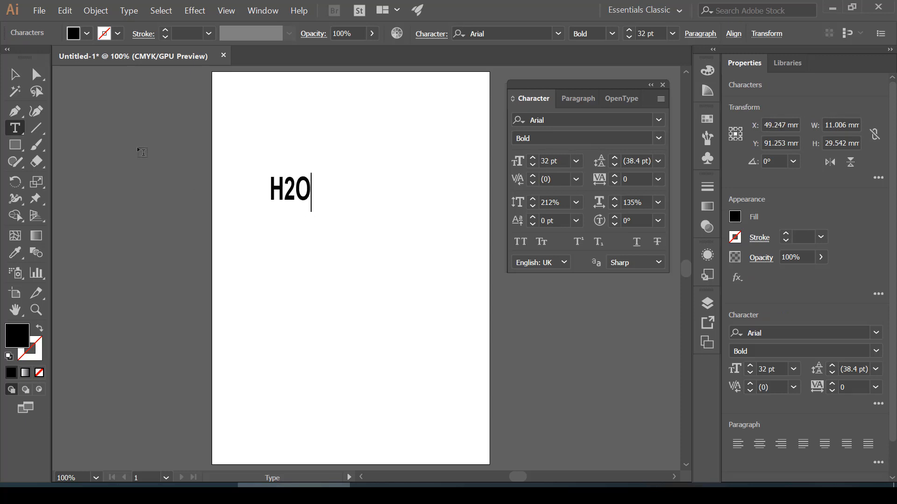
Step: Format only the 2 in "H2O" as a subscript and deselect the text
left_click(19, 74)
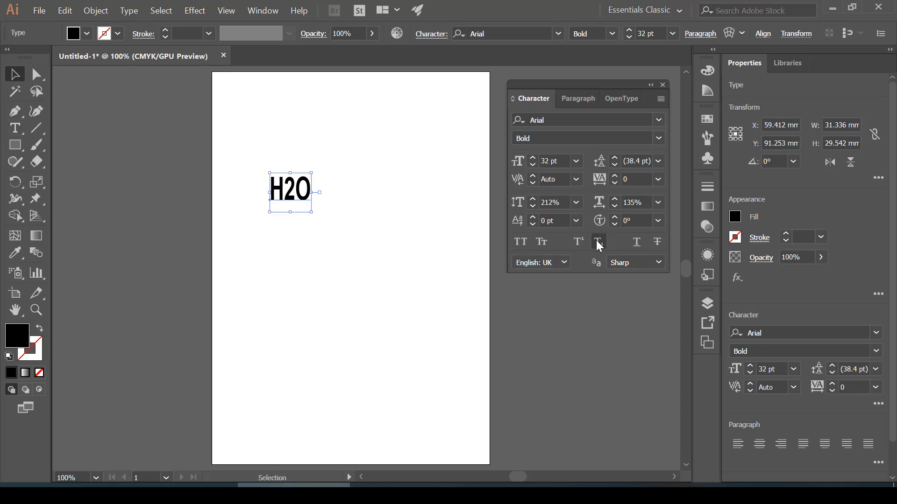
double_click(304, 193)
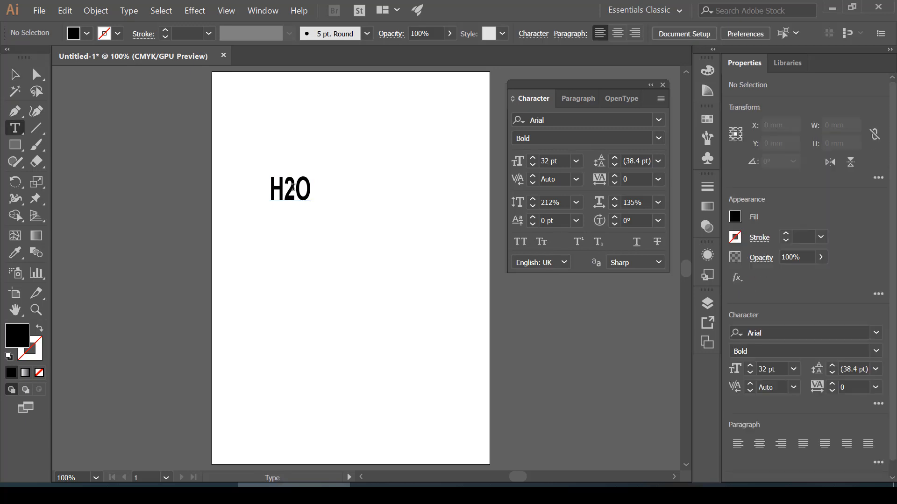
left_click_drag(295, 187, 284, 188)
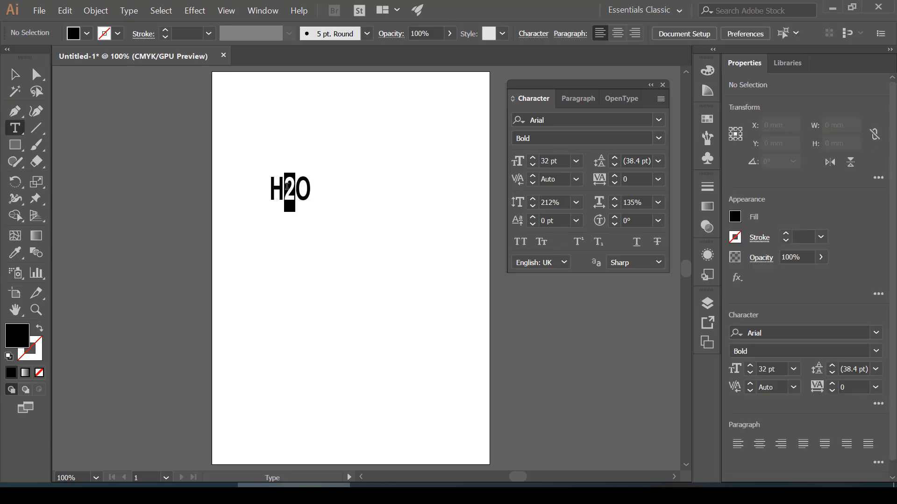
left_click(598, 241)
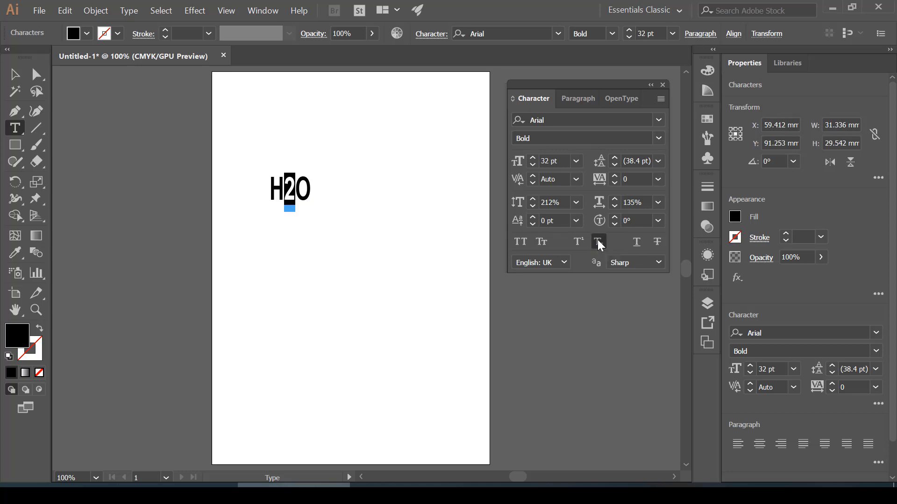
left_click(14, 74)
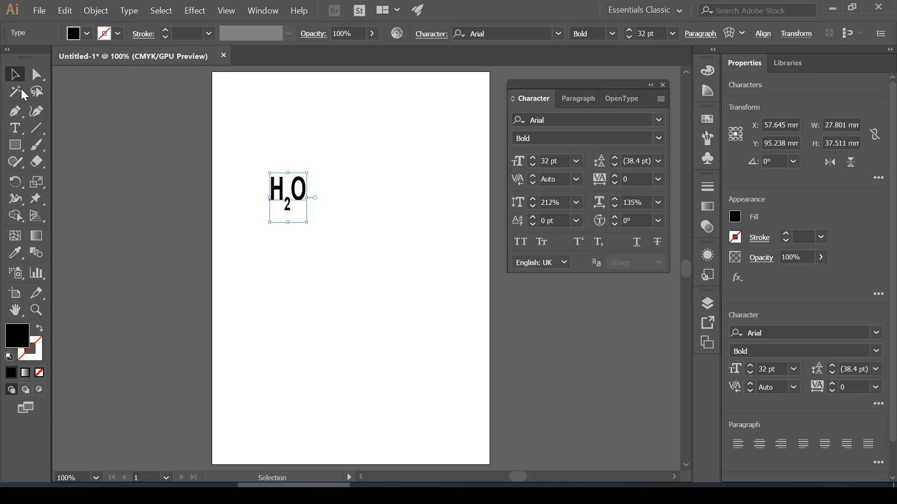
left_click(348, 334)
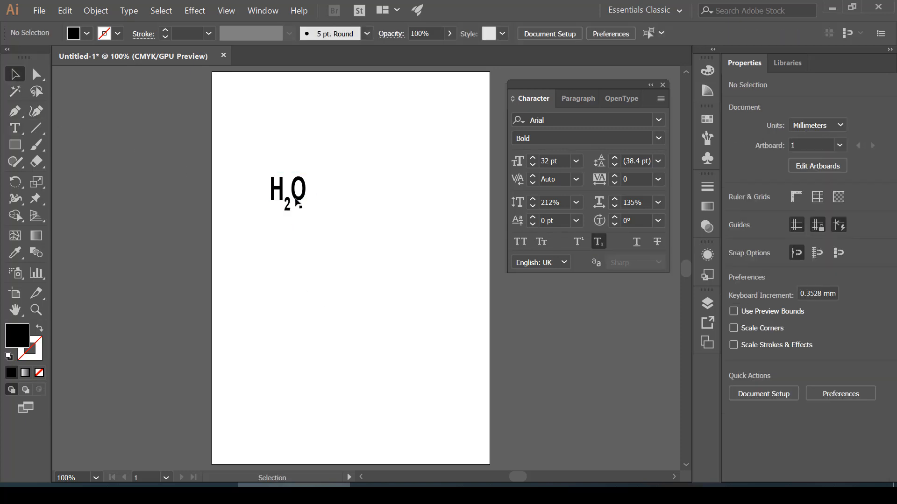
Step: Delete the H2O formula text from the artboard
left_click(265, 195)
key("Delete")
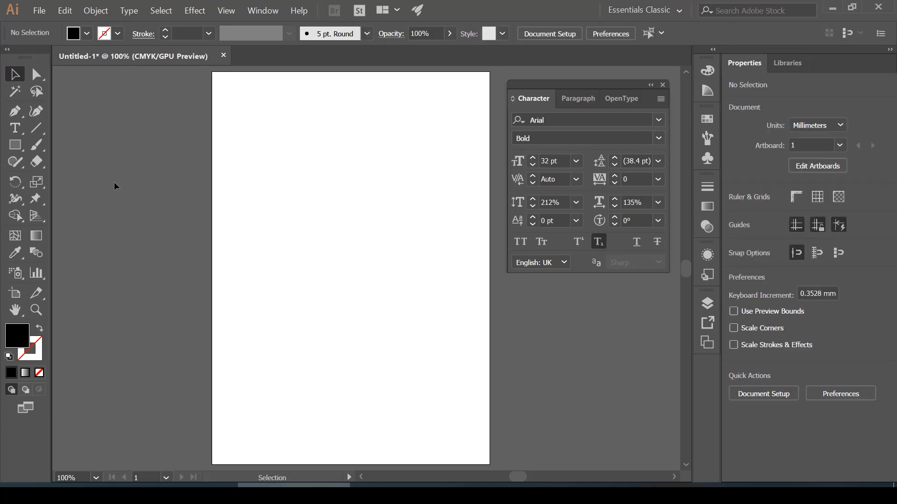
Step: Create point text reading "X2y2" in the upper part of the artboard
key("t")
left_click(320, 192)
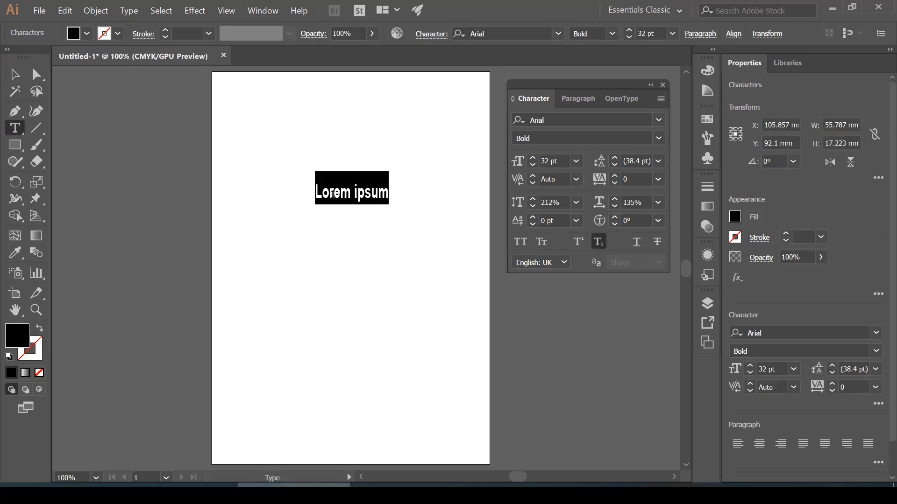
type("X2")
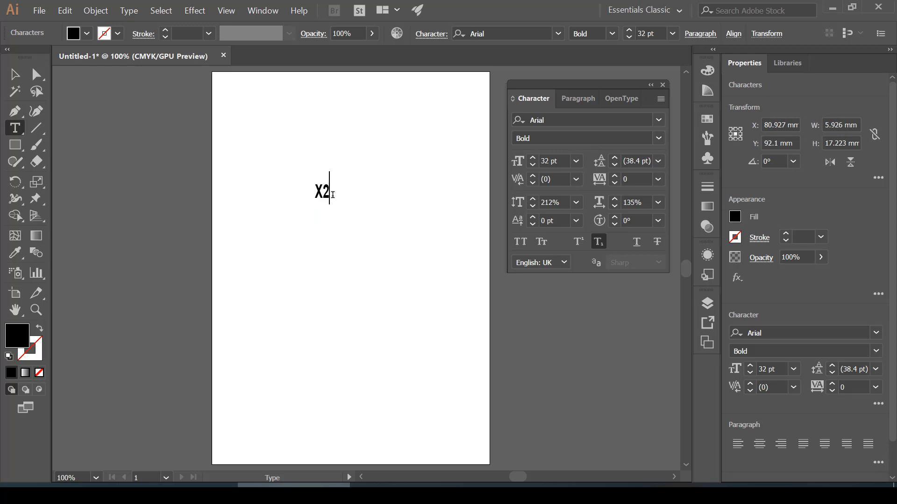
type("y2")
Step: Format both 2s in the "X2y2" formula as superscripts and delete the formula text from the artboard
left_click_drag(321, 189, 330, 190)
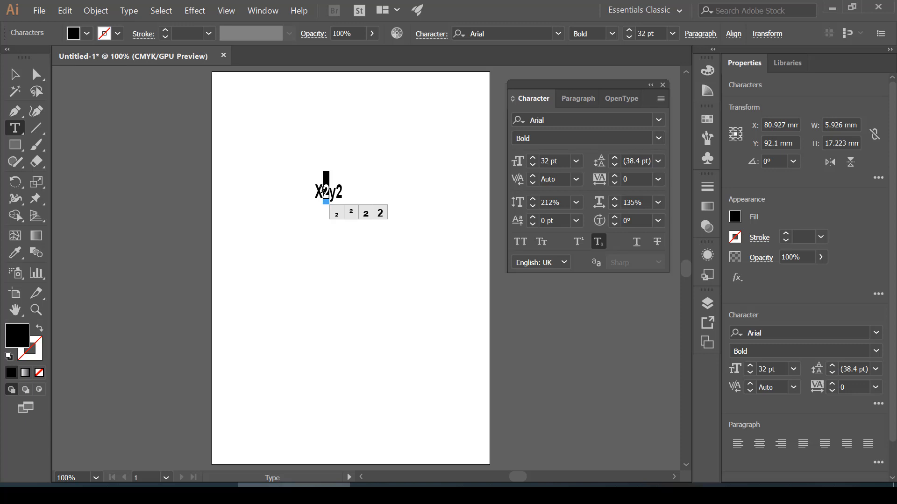
left_click(580, 238)
key("Escape")
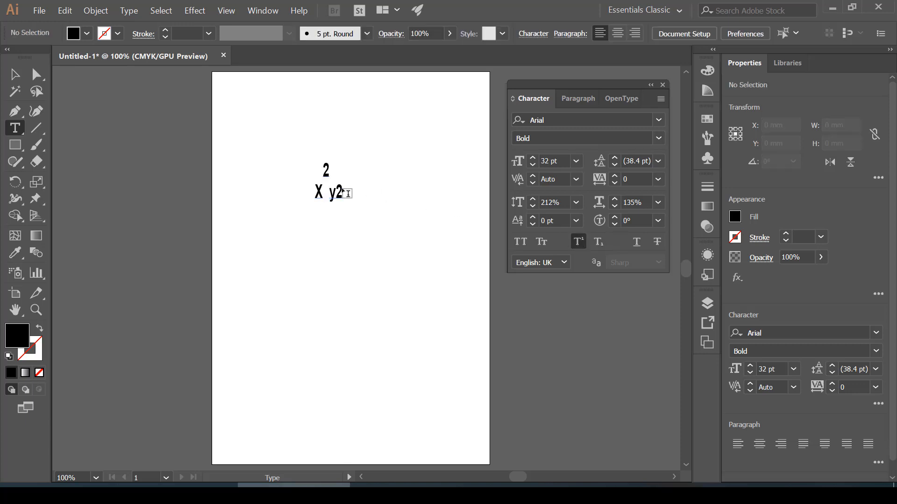
left_click_drag(348, 193, 336, 192)
left_click(598, 241)
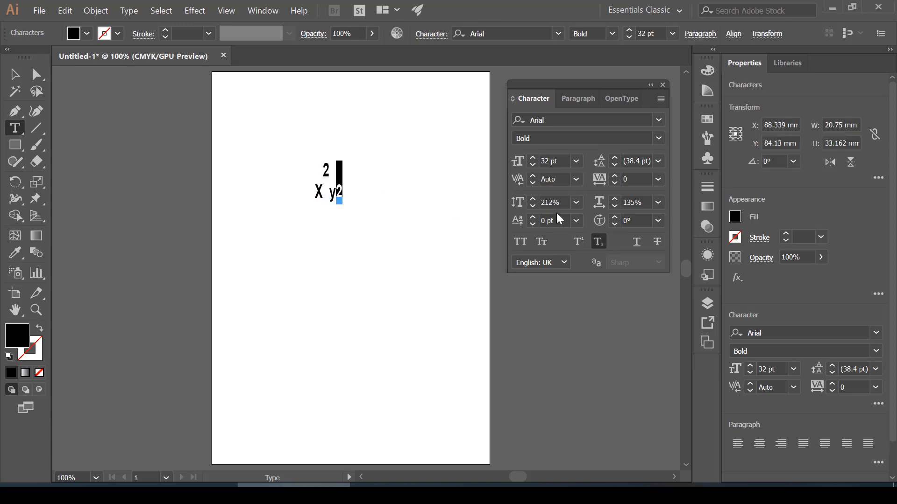
left_click(578, 241)
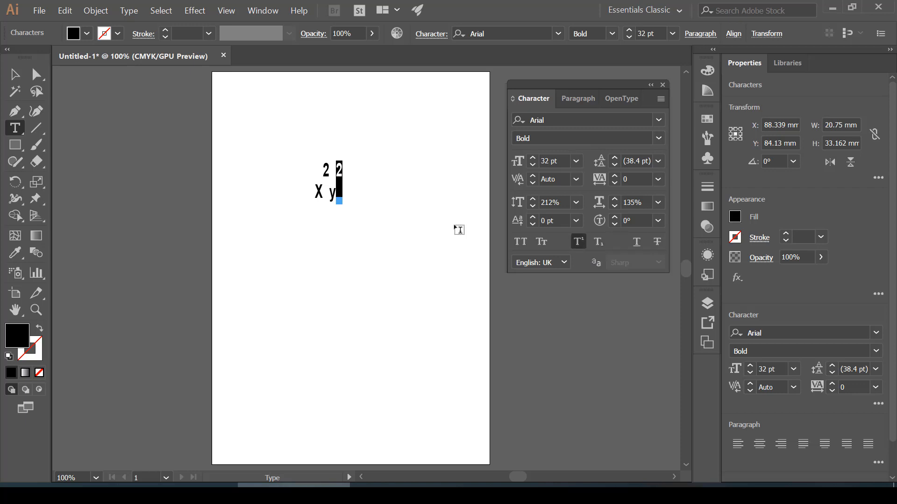
key("Escape")
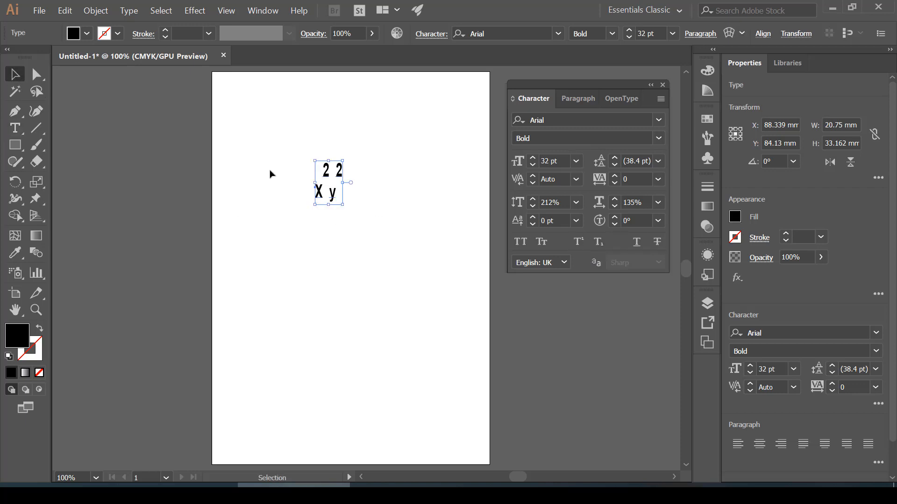
left_click_drag(270, 174, 377, 208)
key("Delete")
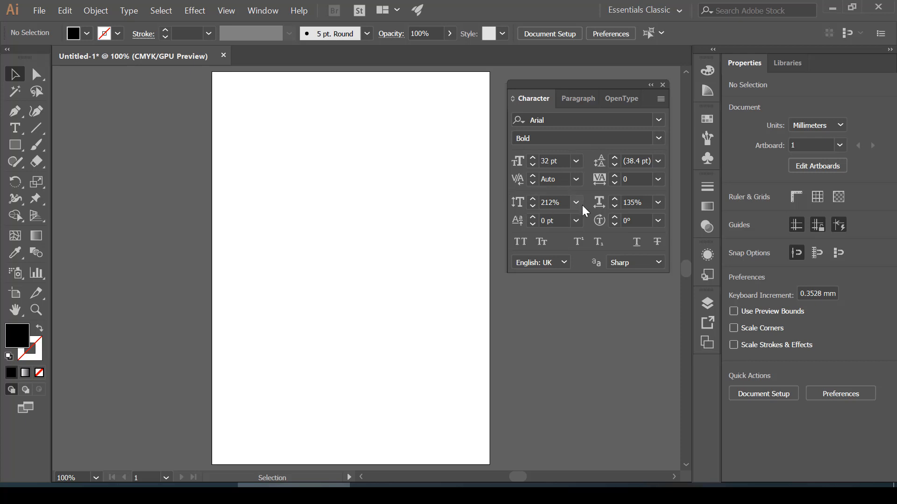
Step: Create an area text frame about 156 mm by 185 mm with the Type tool and enter "Graphic Design" in it
left_click(20, 129)
left_click(18, 128)
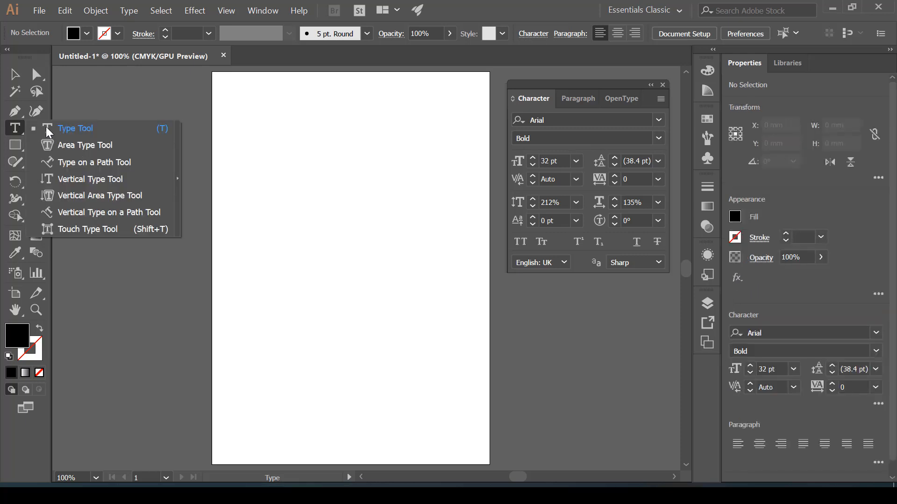
left_click(71, 128)
left_click_drag(243, 102, 458, 348)
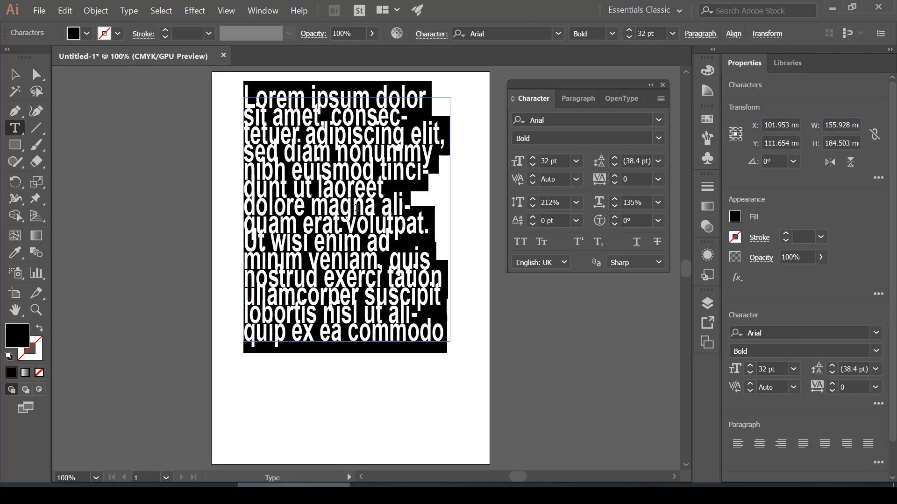
type("G")
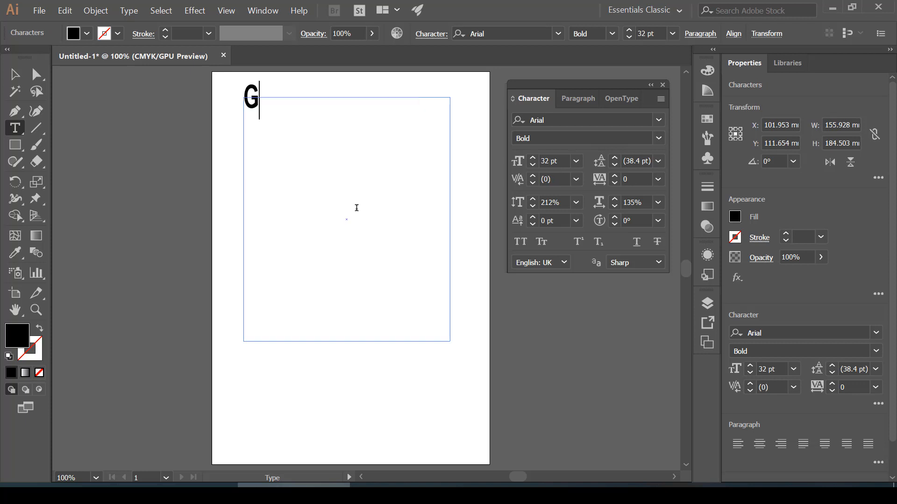
type("raphic ")
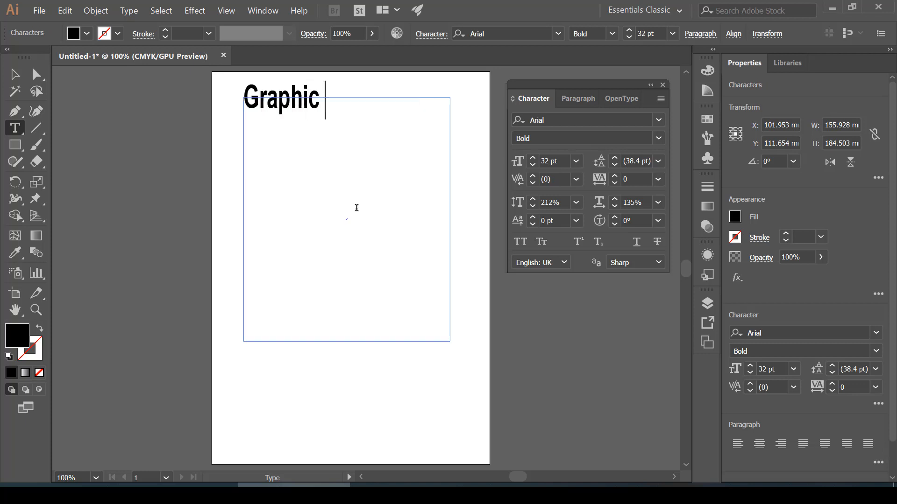
type("Design")
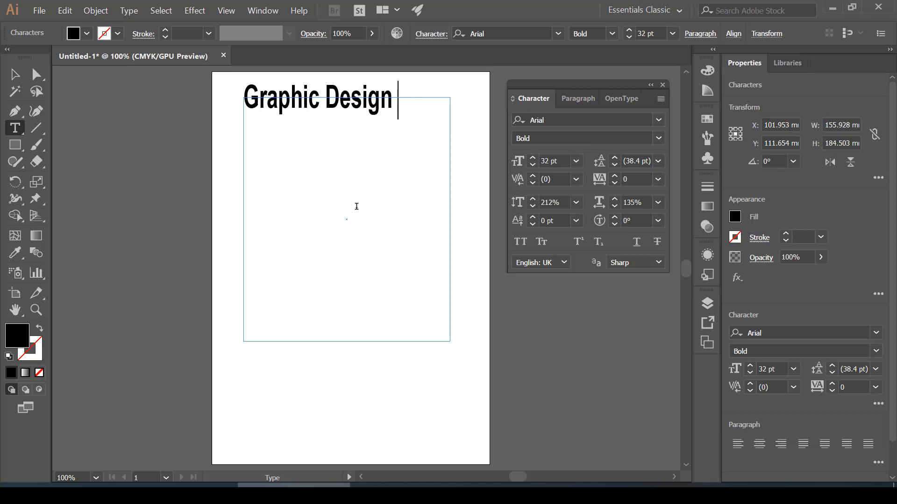
Step: Copy the "Graphic Design" text and paste it repeatedly until the frame holds thirteen repetitions
key("ctrl+a")
key("ctrl+c")
key("ctrl+v")
key("ctrl+v")
key("ctrl+v")
key("ctrl+v")
key("ctrl+v")
key("ctrl+v")
key("ctrl+v")
key("ctrl+v")
key("ctrl+v")
key("ctrl+v")
key("ctrl+v")
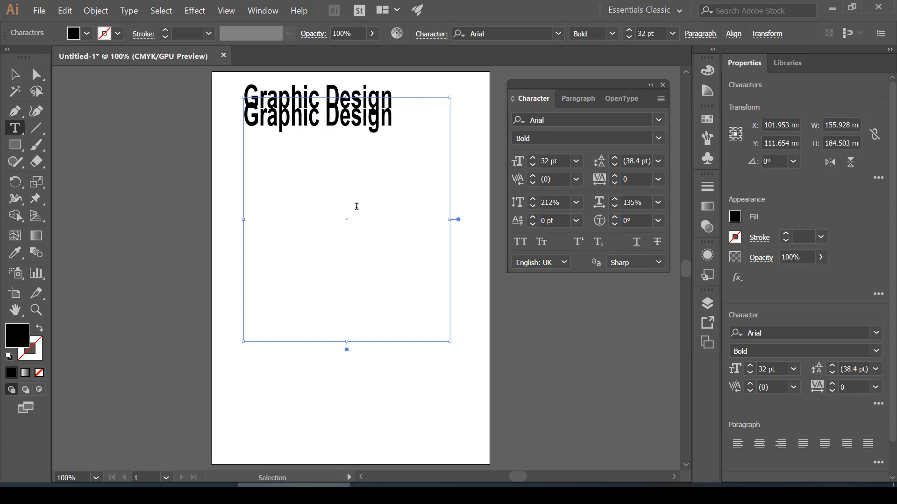
key("ctrl+v")
key("ctrl+v")
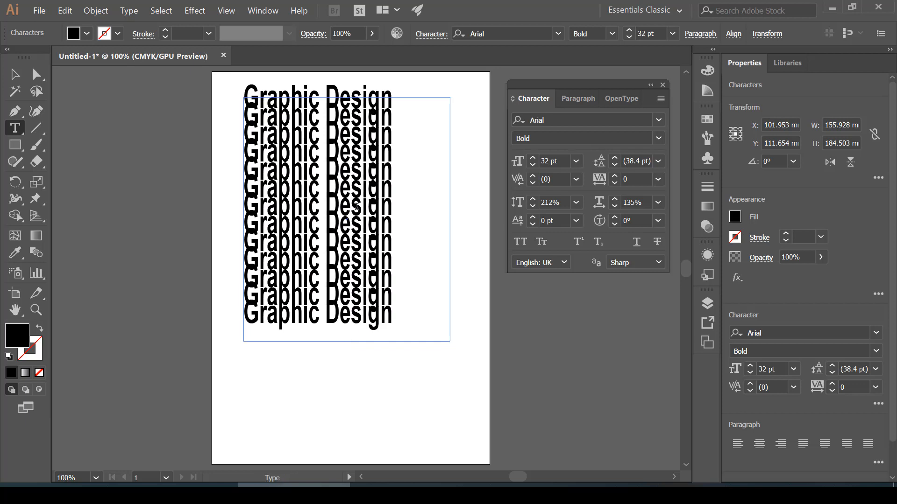
left_click(535, 164)
left_click(536, 164)
left_click(535, 164)
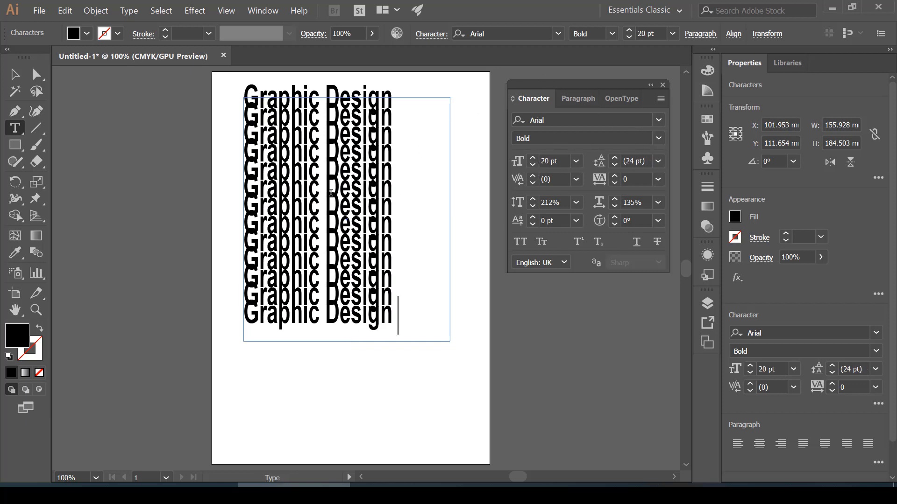
Step: Select the whole text frame as an object and set its font size to 25 pt
left_click(14, 75)
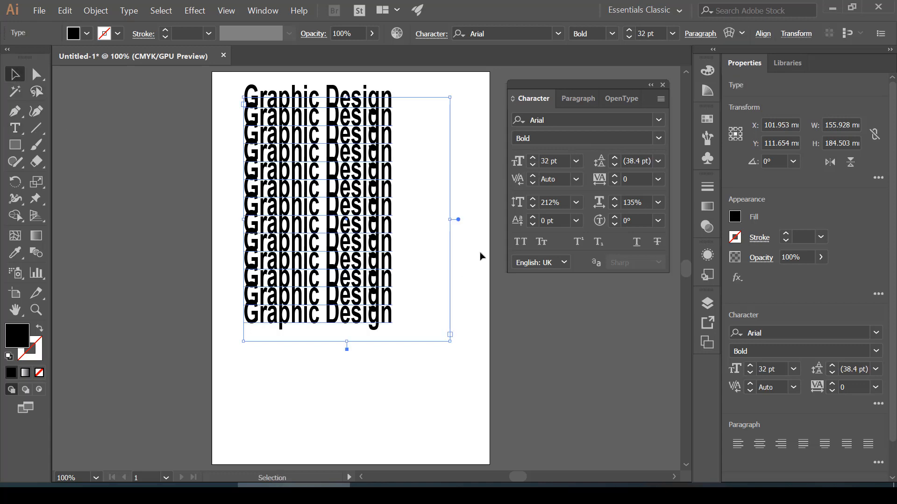
left_click(532, 164)
left_click(532, 165)
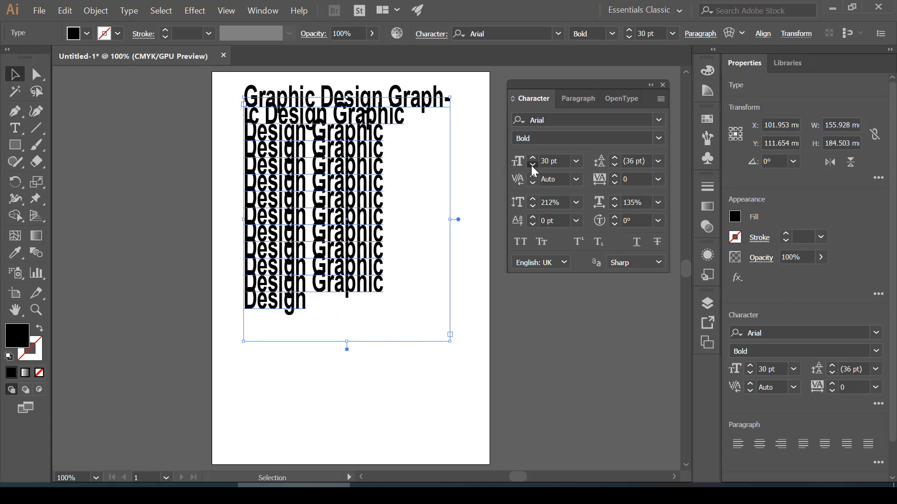
left_click(532, 164)
left_click(532, 165)
left_click(532, 165)
left_click(532, 165)
left_click(532, 165)
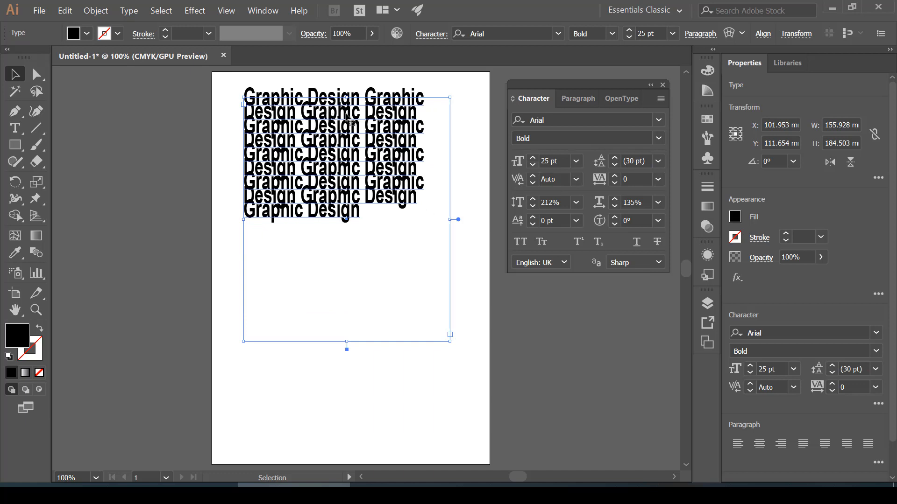
Step: Increase the leading of the paragraph text to 52 pt
left_click(615, 159)
left_click(615, 159)
left_click(614, 159)
left_click(615, 159)
left_click(614, 159)
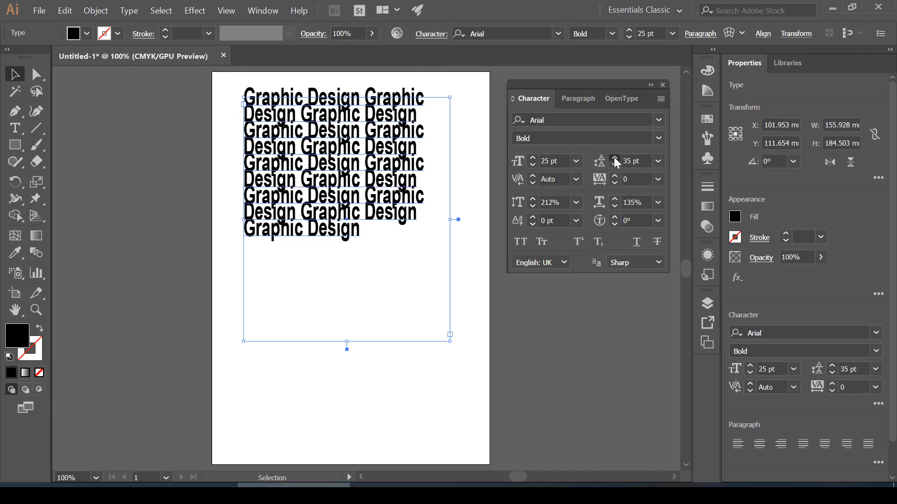
left_click(614, 159)
left_click(614, 159)
left_click(615, 158)
left_click(615, 159)
left_click(615, 159)
left_click(614, 159)
left_click(614, 159)
left_click(614, 159)
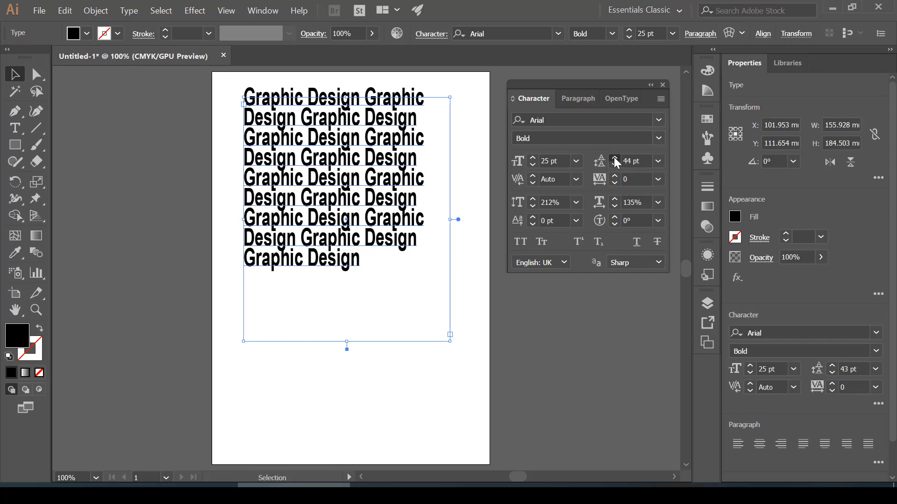
left_click(614, 159)
left_click(615, 159)
left_click(614, 159)
left_click(615, 159)
left_click(614, 159)
left_click(614, 159)
left_click(614, 159)
left_click(614, 159)
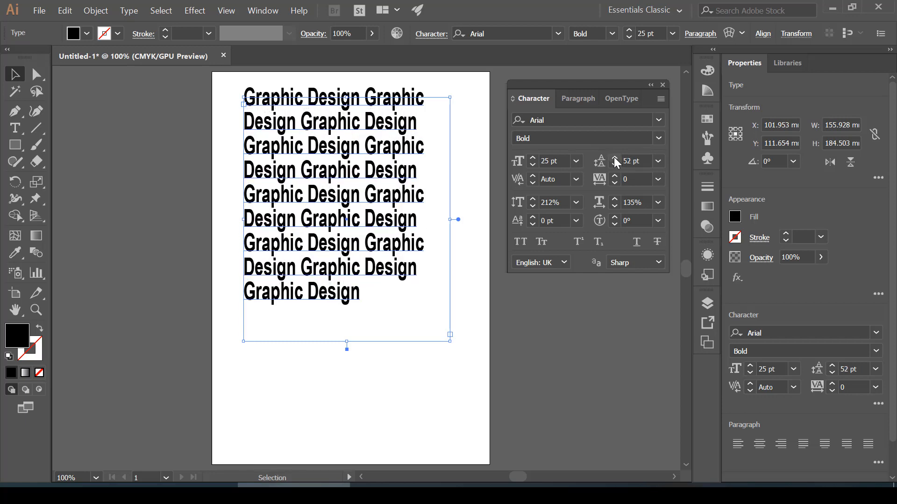
Step: Change the paragraph's font to Myriad Pro Regular and set its size to 24 pt
left_click(657, 120)
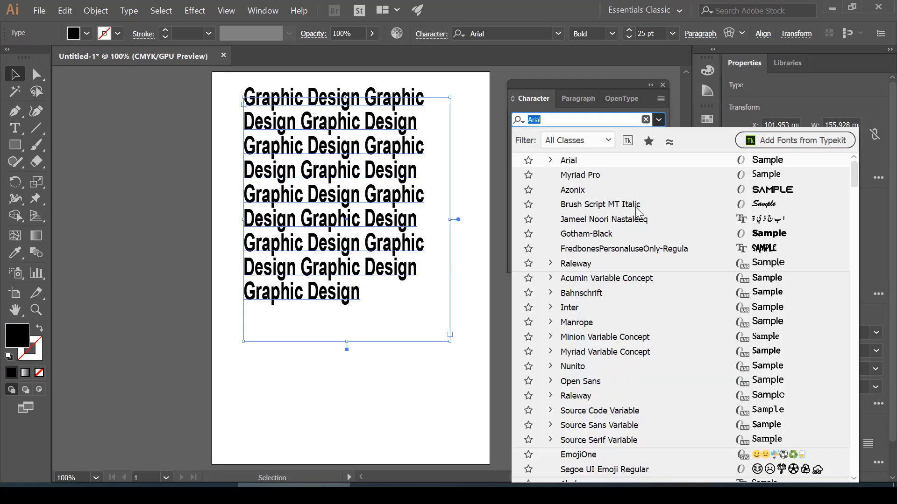
left_click(646, 176)
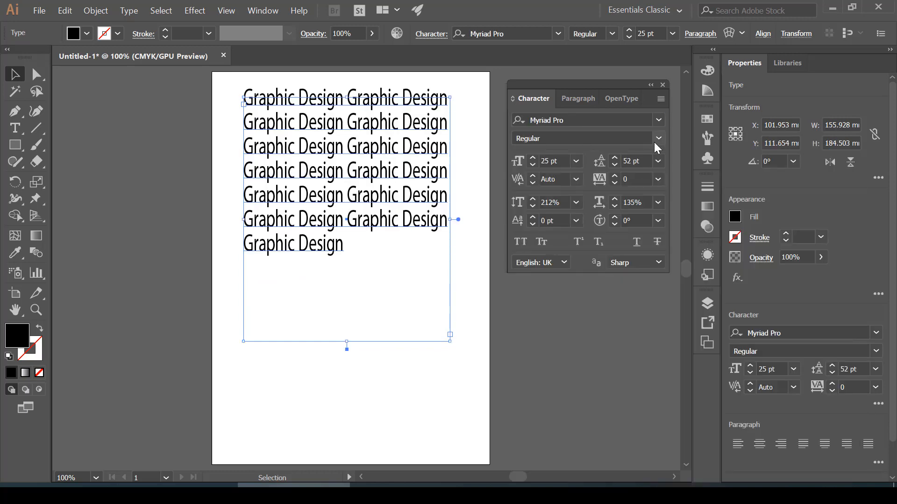
left_click(536, 164)
left_click(536, 164)
left_click(536, 165)
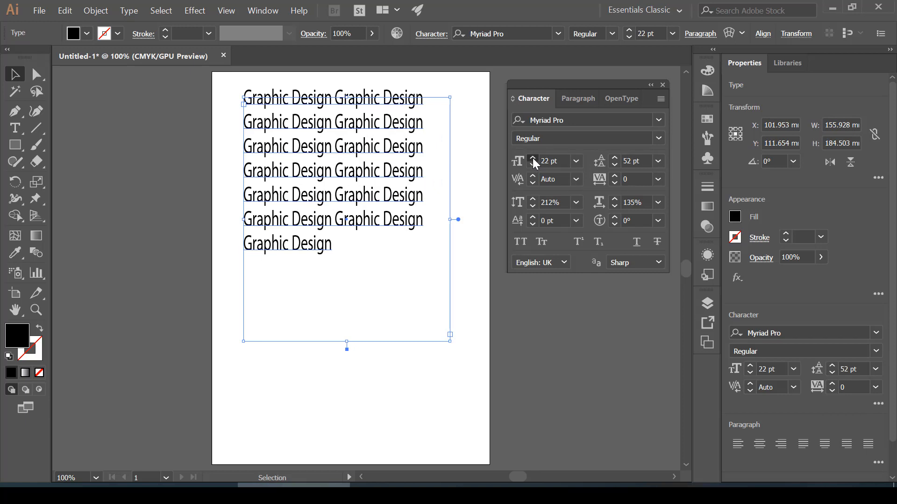
left_click(533, 159)
left_click(532, 159)
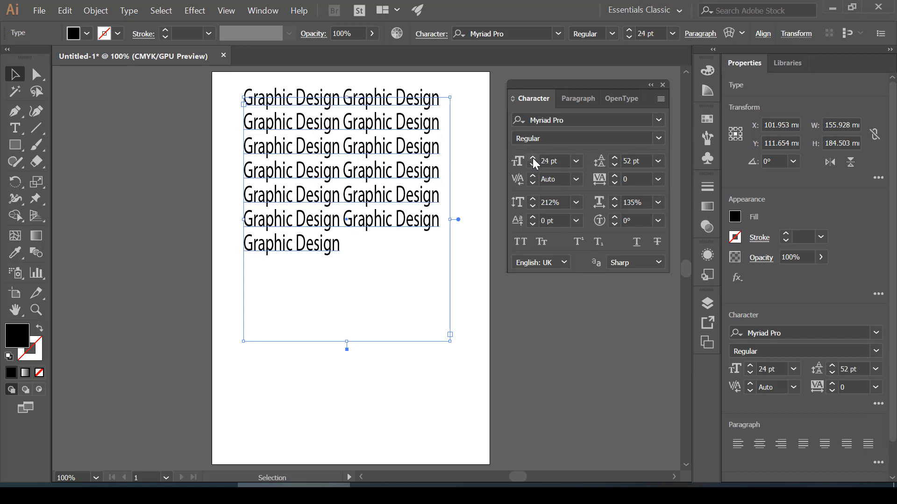
Step: Set the leading of the paragraph text to 53 pt
left_click(660, 161)
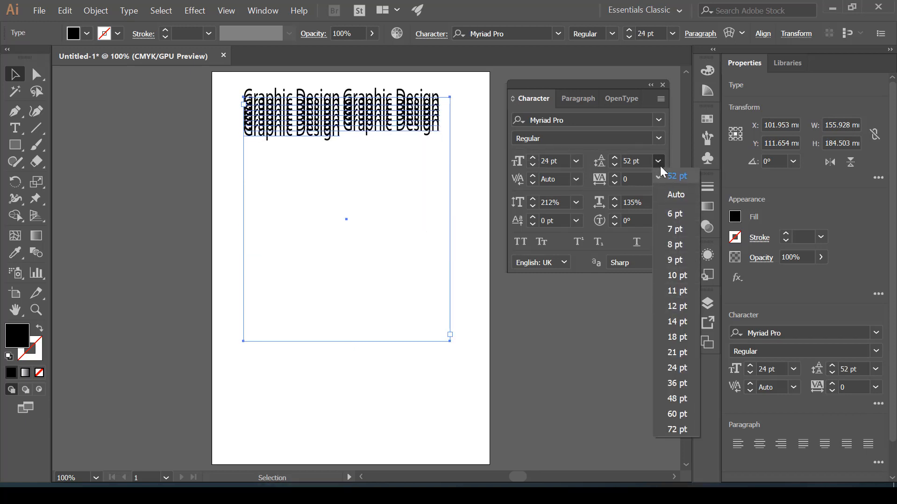
left_click(614, 155)
left_click(614, 156)
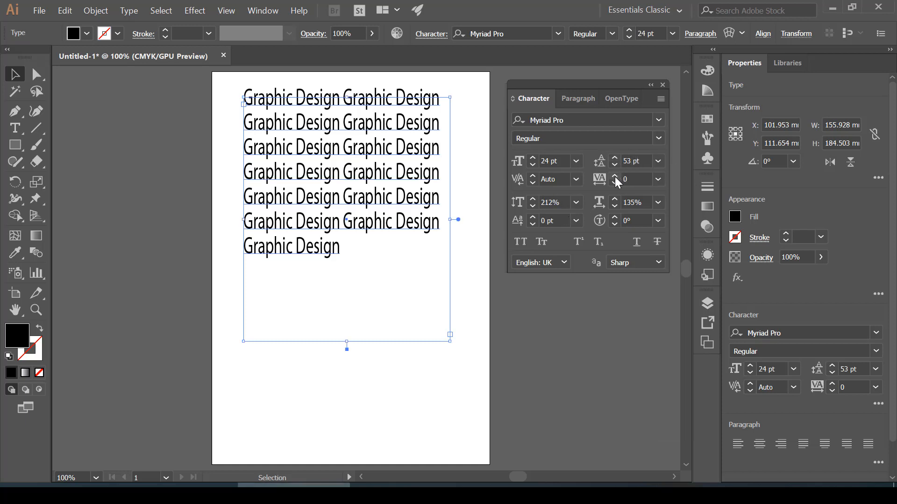
Step: Increase the tracking of the paragraph text to 19
left_click(614, 176)
left_click(614, 176)
left_click(615, 176)
left_click(614, 176)
left_click(614, 176)
left_click(614, 177)
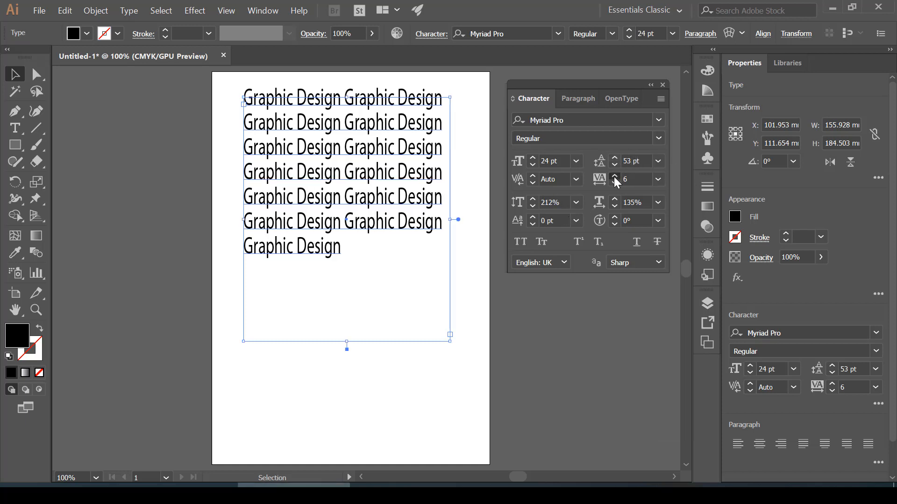
left_click(615, 177)
left_click(615, 176)
left_click(615, 176)
left_click(615, 176)
left_click(615, 177)
left_click(615, 177)
left_click(615, 177)
left_click(614, 176)
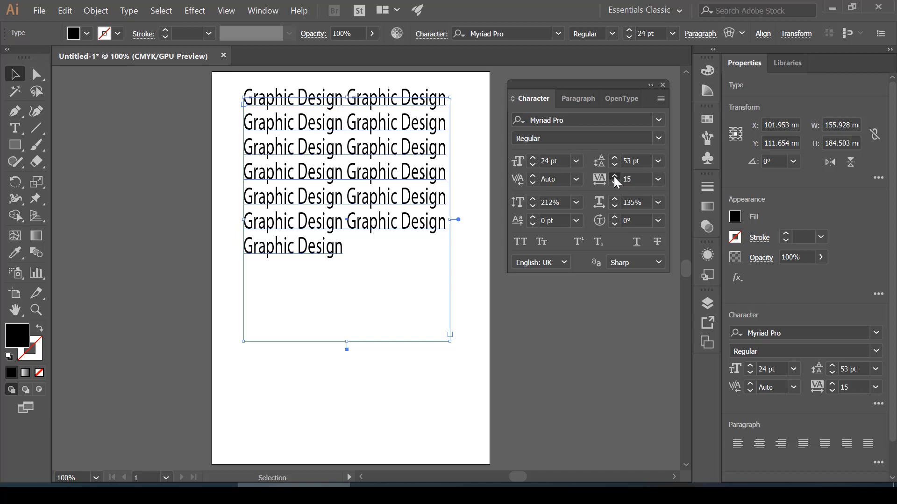
left_click(614, 176)
left_click(614, 176)
left_click(615, 177)
left_click(615, 177)
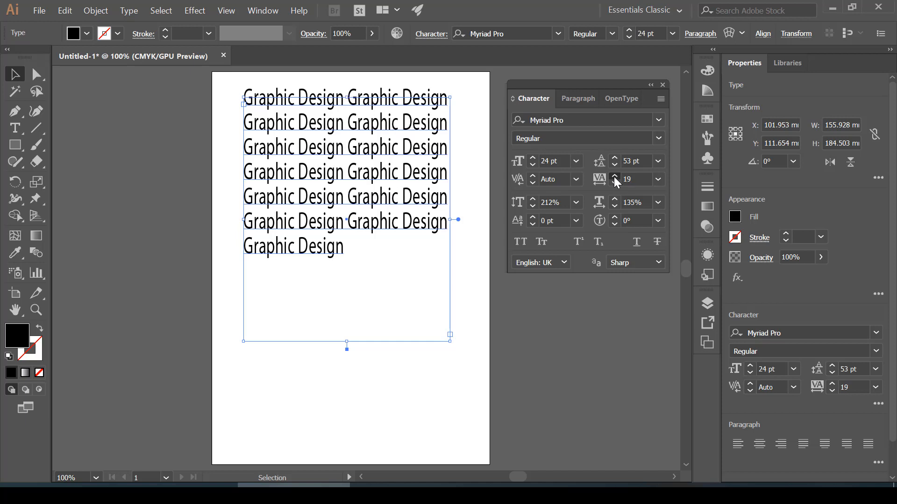
Step: Set the paragraph text's vertical scale to 219% and its horizontal scale to 131%
left_click(532, 199)
left_click(532, 199)
left_click(532, 199)
left_click(532, 199)
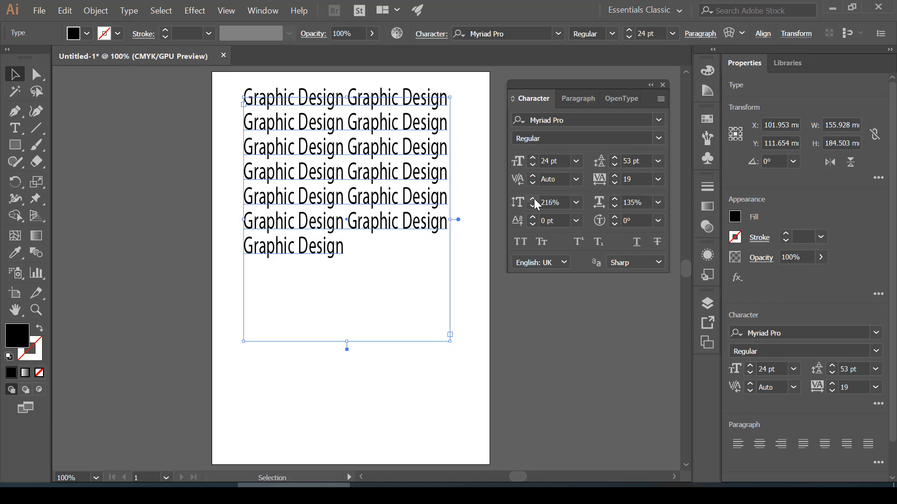
left_click(616, 206)
left_click(616, 206)
left_click(616, 206)
left_click(616, 206)
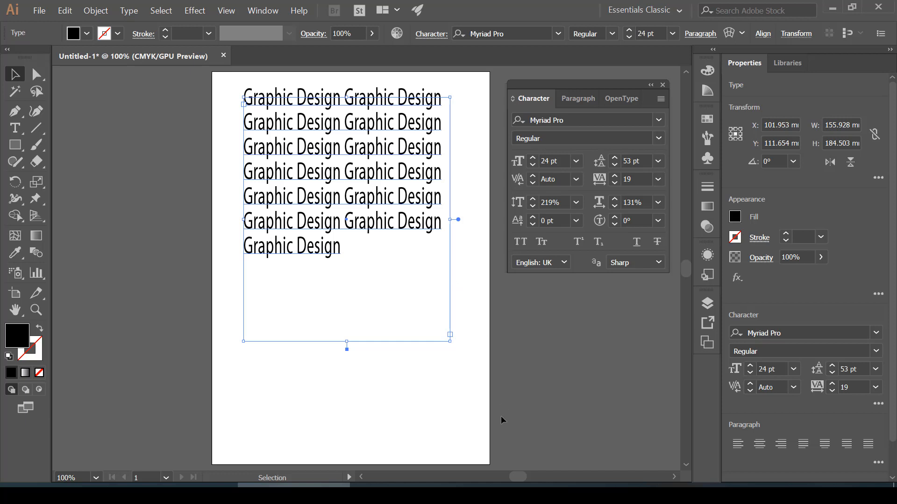
Step: Delete the "Graphic Design" paragraph from the artboard
mouse_move(713, 424)
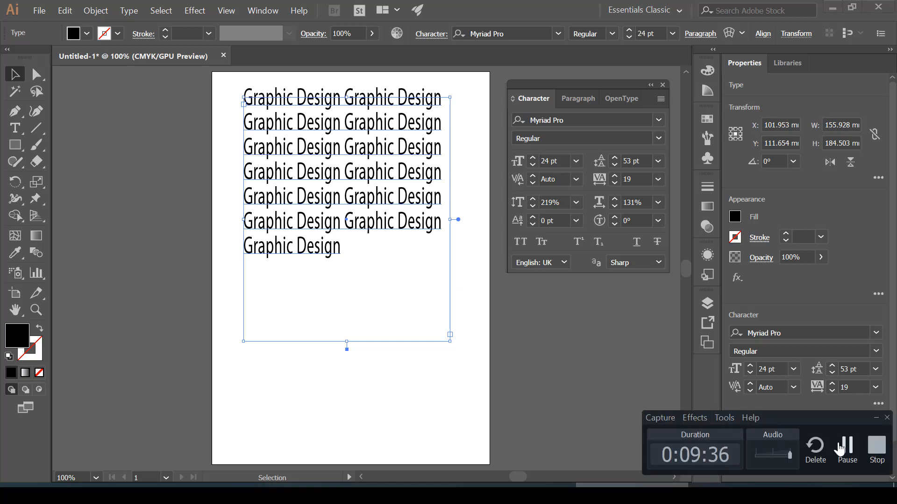
key("t")
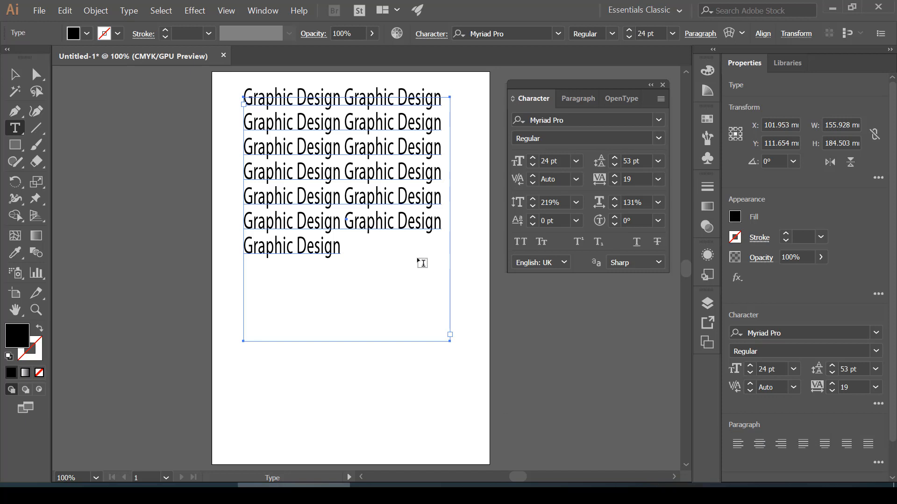
left_click(15, 74)
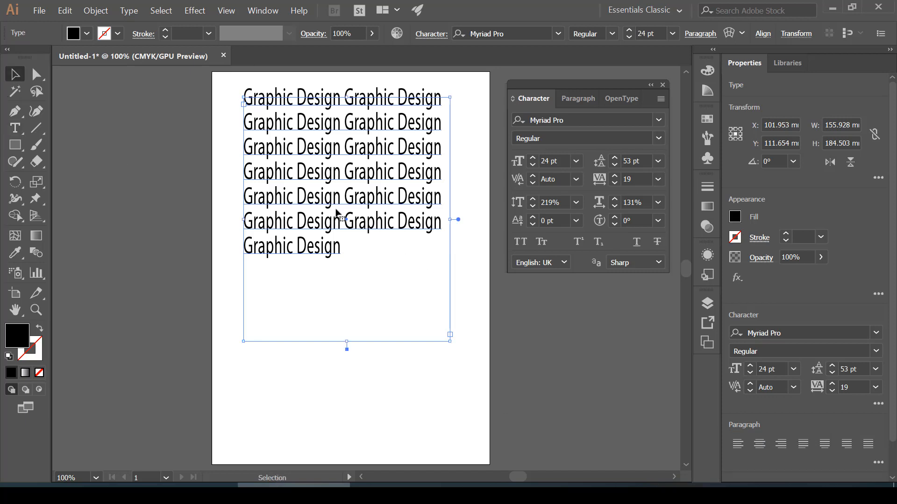
key("Delete")
Step: Create an area text frame about 173 by 199 mm on the artboard and fill it with repeated Lorem ipsum text until it overflows
left_click(16, 122)
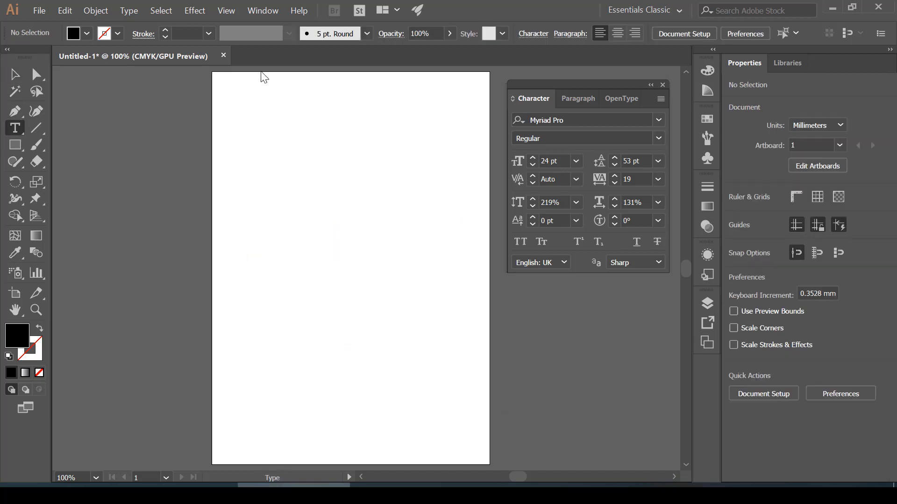
left_click_drag(228, 98, 457, 362)
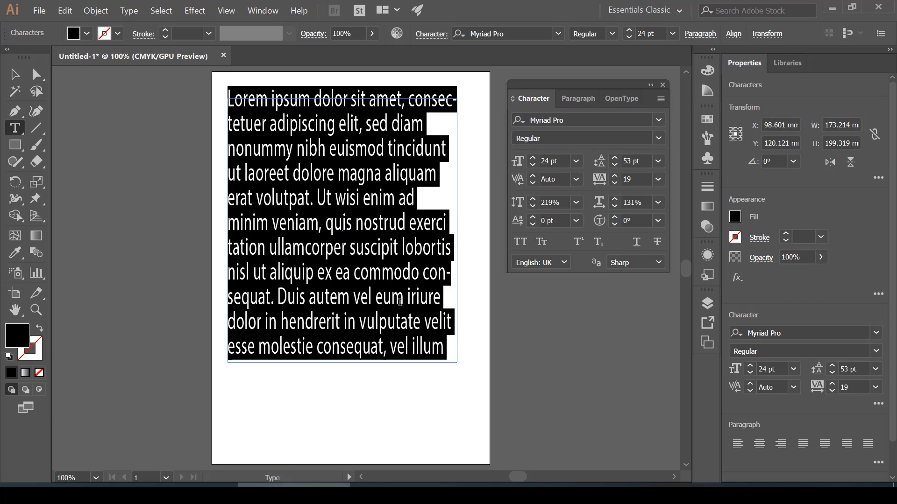
left_click(384, 297)
key("ctrl+a")
key("ctrl+shift+a")
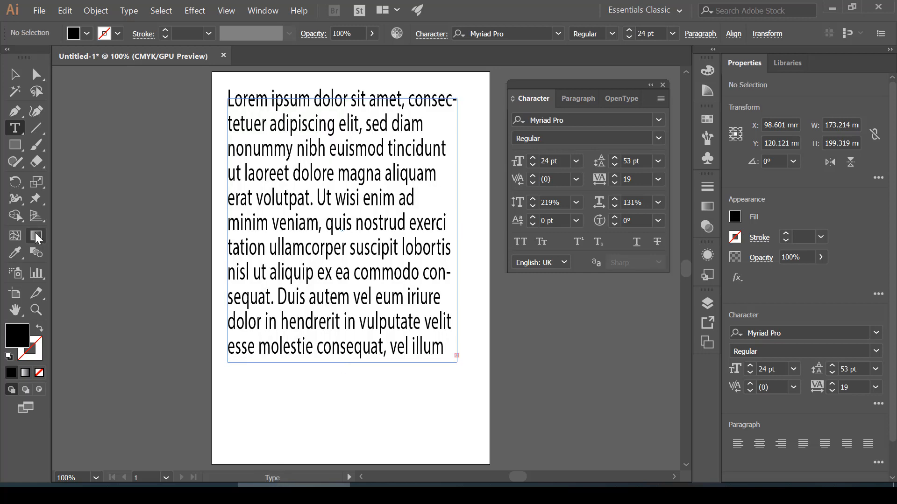
Step: Extend the overflowing text frame downward past the artboard's lower edge to reveal more of the hidden text
left_click(14, 74)
key("ctrl+a")
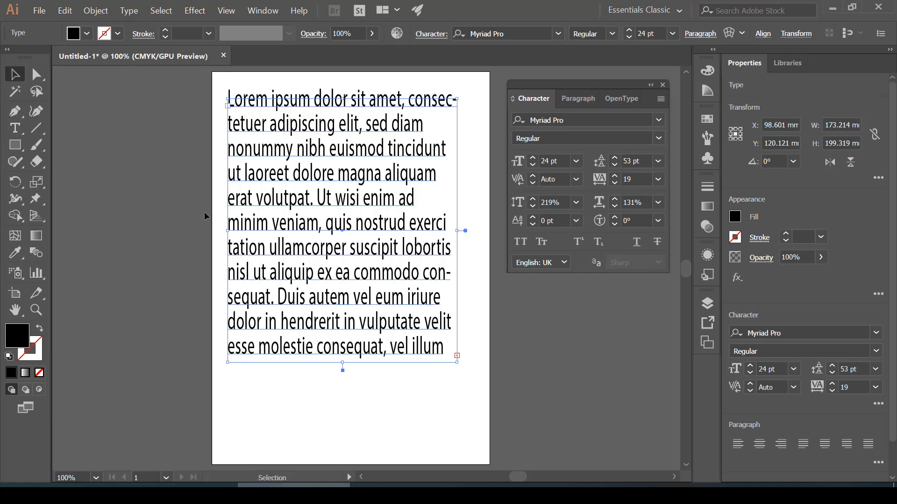
left_click(435, 403)
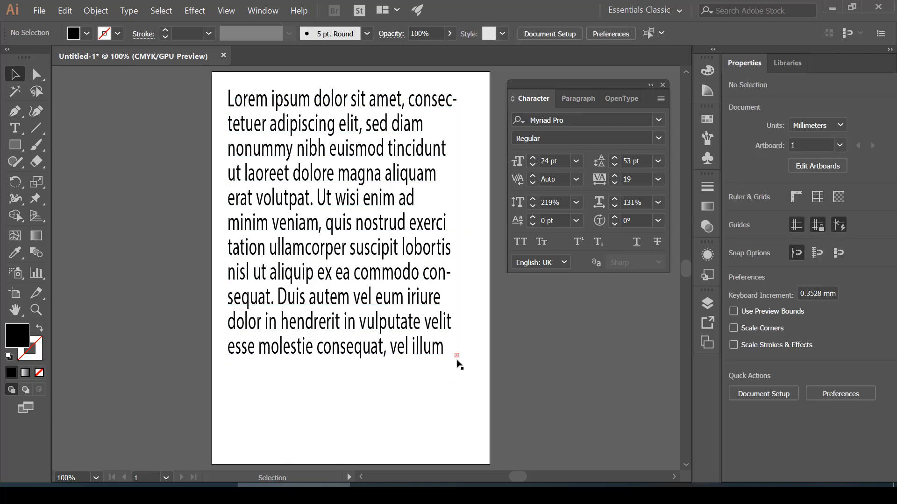
left_click(403, 349)
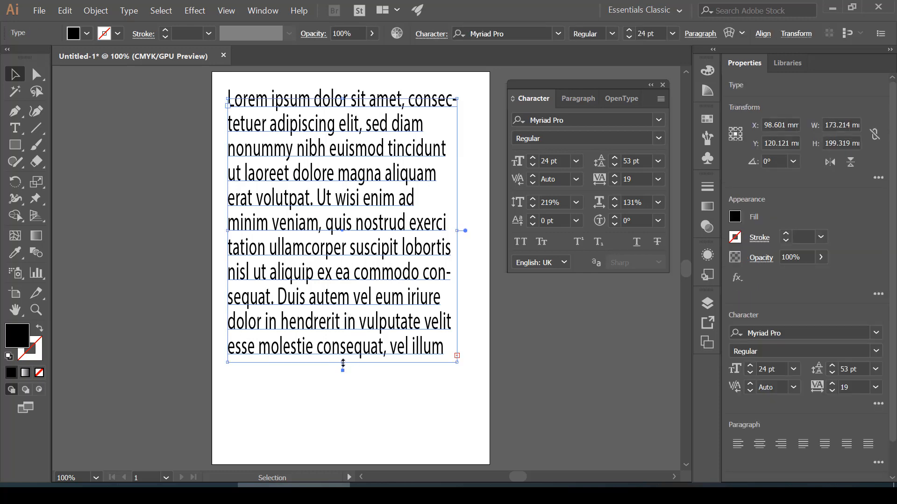
left_click_drag(342, 363, 358, 444)
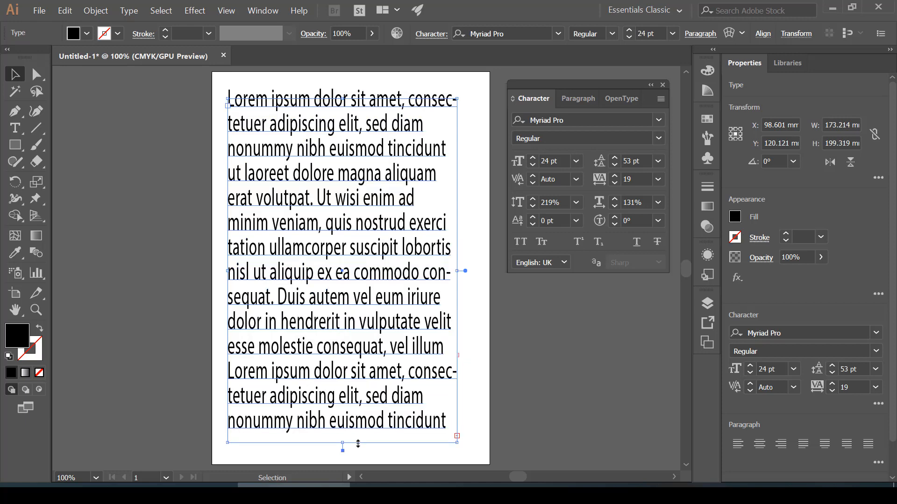
scroll(356, 442, "down", 3)
left_click_drag(341, 344, 352, 411)
scroll(326, 335, "down", 4)
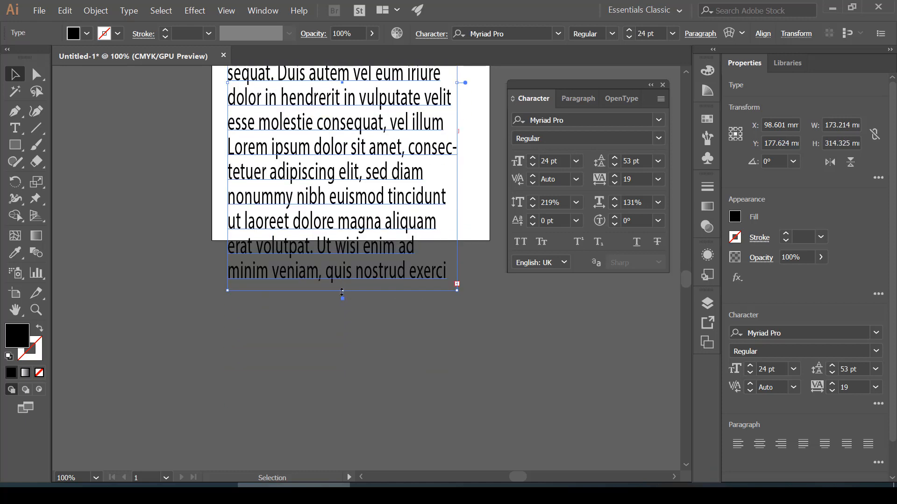
Step: Shorten the text frame to about 250 mm high so it ends within the artboard
left_click_drag(342, 292, 342, 208)
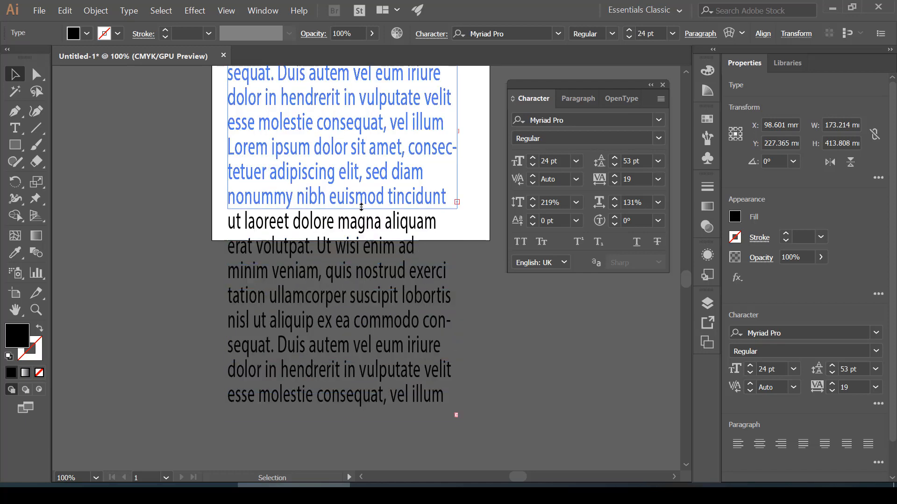
scroll(361, 210, "up", 5)
scroll(361, 210, "up", 4)
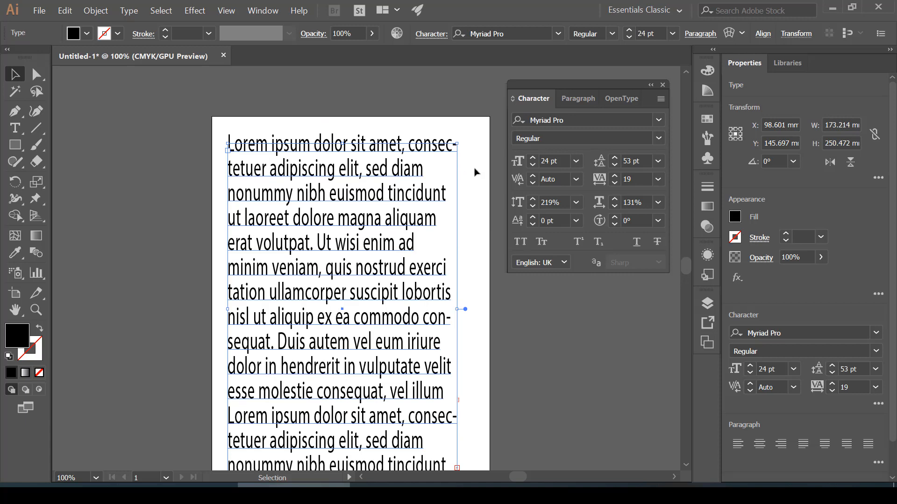
Step: Reduce the Lorem ipsum paragraph's font size to 8 pt, keeping the frame size, and deselect it
left_click(532, 166)
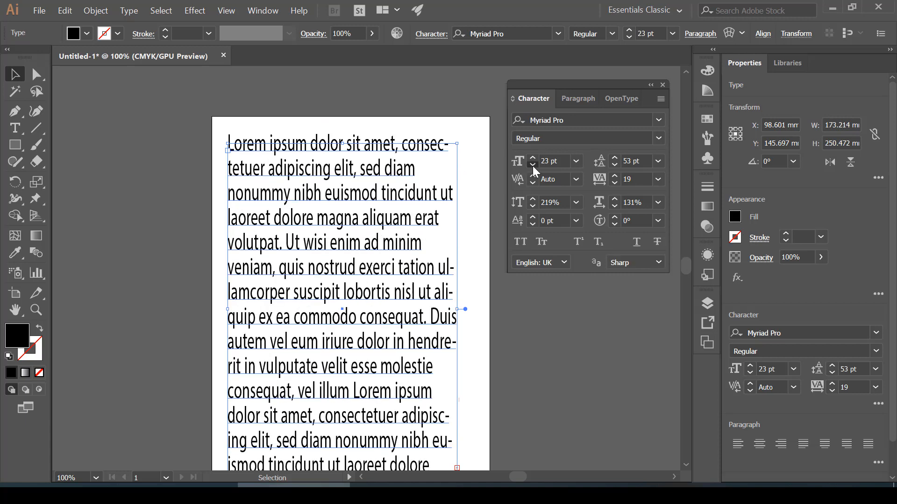
left_click(532, 166)
left_click(533, 166)
left_click(533, 167)
left_click(532, 167)
left_click(533, 167)
left_click(532, 166)
left_click(533, 166)
left_click(532, 166)
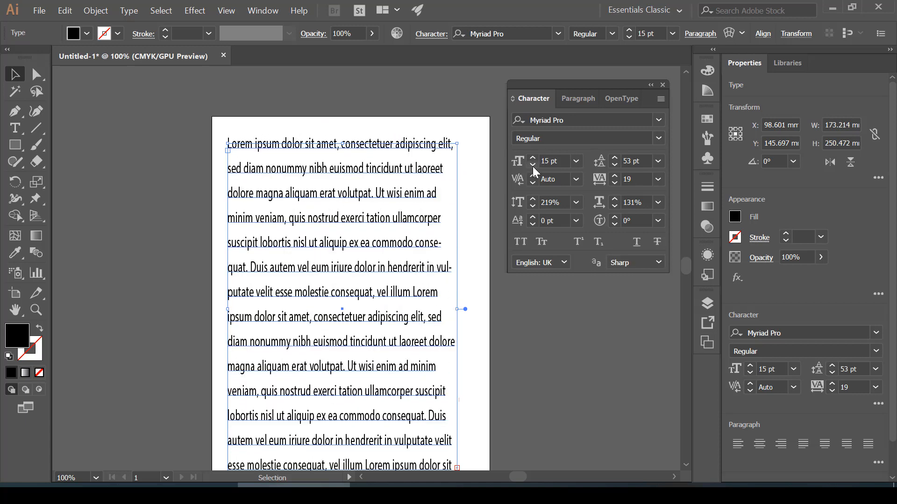
left_click(532, 166)
left_click(533, 167)
left_click(533, 166)
left_click(532, 166)
left_click(532, 166)
left_click(532, 166)
left_click(532, 166)
scroll(438, 240, "down", 2)
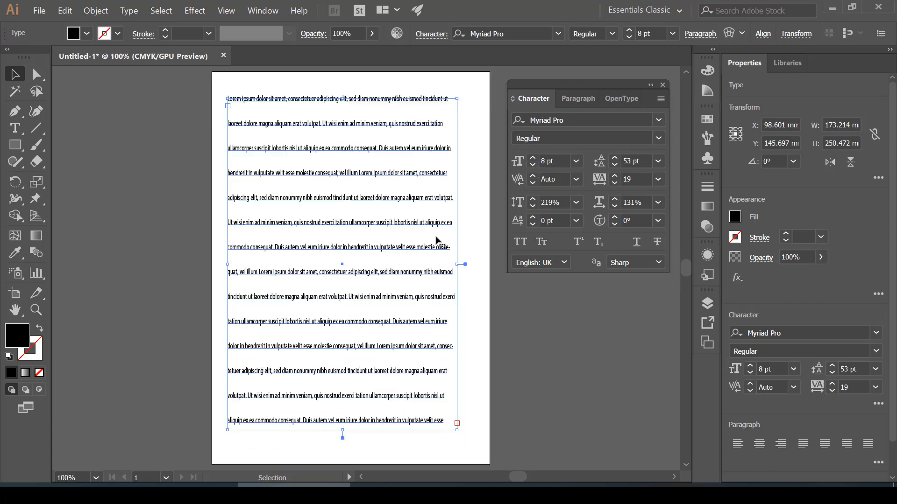
scroll(437, 240, "down", 2)
left_click(487, 332)
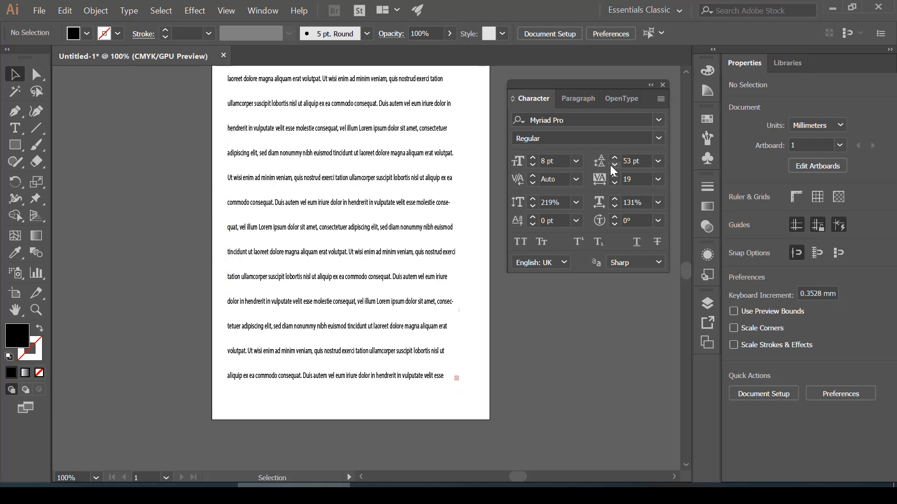
Step: Reduce the leading of the Lorem ipsum paragraph to 44 pt
key("ctrl+a")
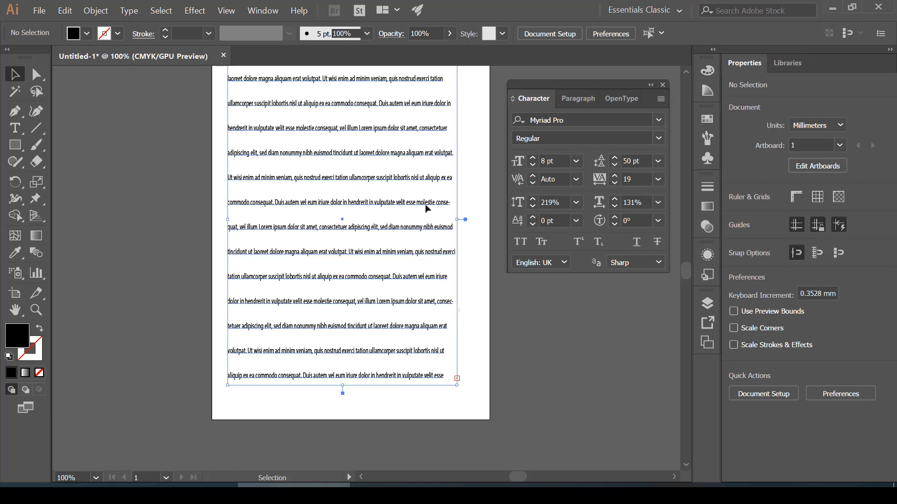
left_click(613, 166)
left_click(612, 166)
left_click(612, 166)
left_click(612, 167)
left_click(612, 166)
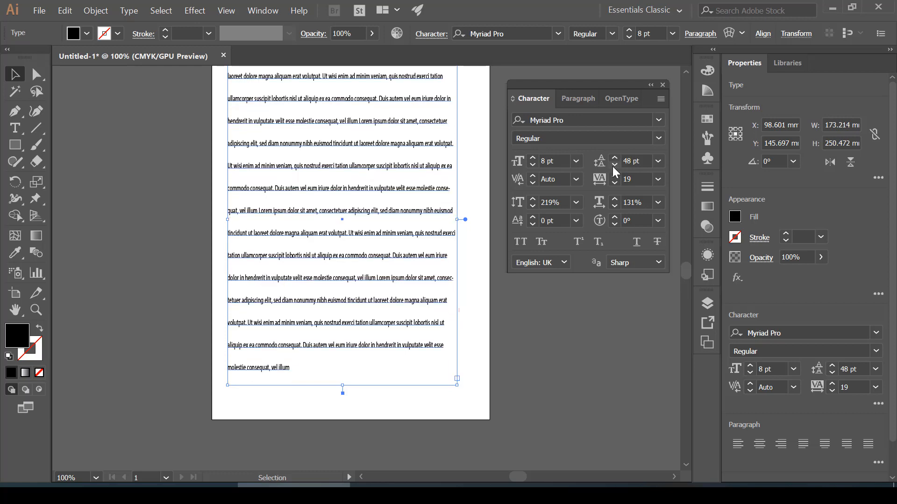
left_click(612, 167)
left_click(612, 167)
left_click(612, 166)
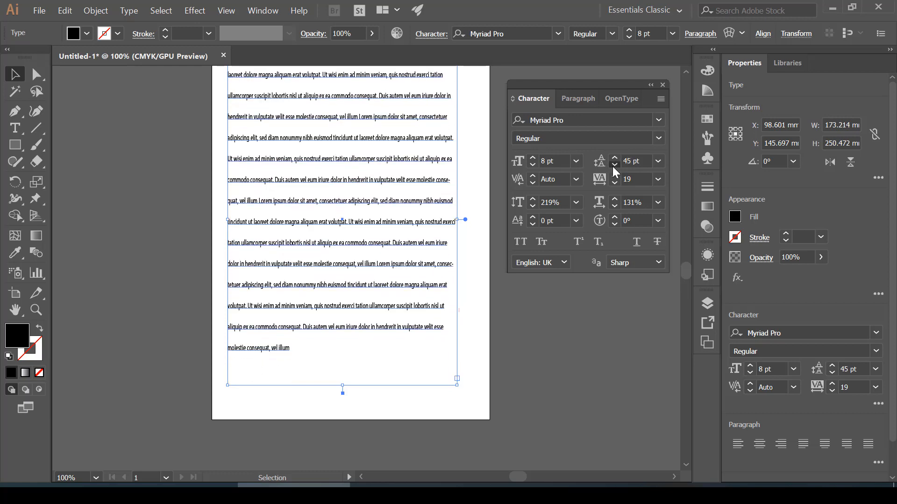
left_click(612, 166)
Step: Set the Lorem ipsum paragraph's font size to 9 pt and deselect the frame
left_click(534, 158)
left_click(534, 158)
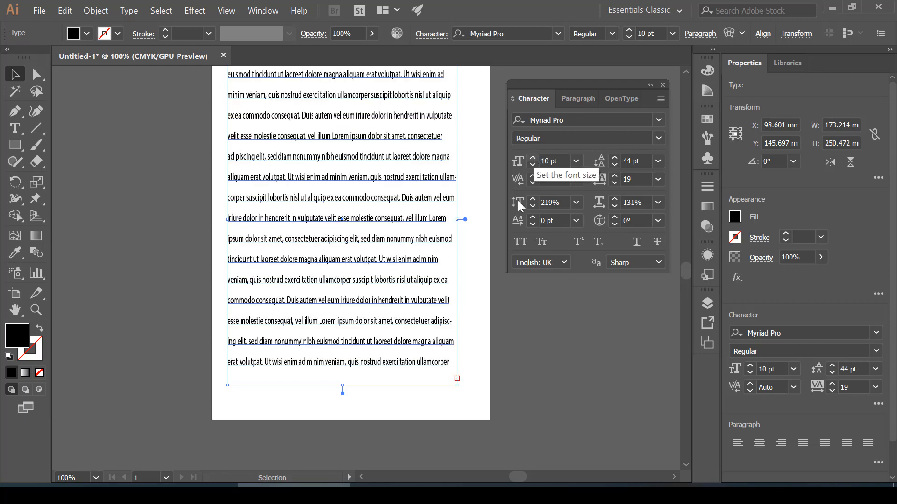
left_click(534, 166)
left_click(473, 373)
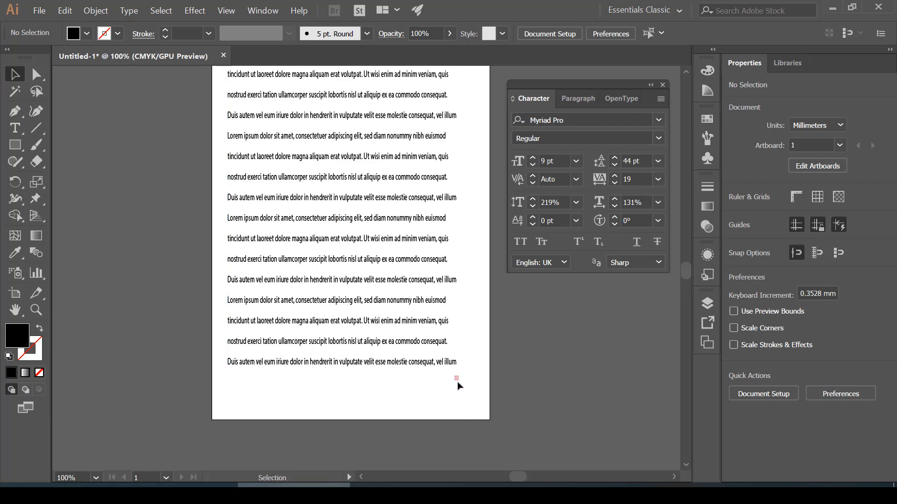
scroll(453, 355, "up", 3)
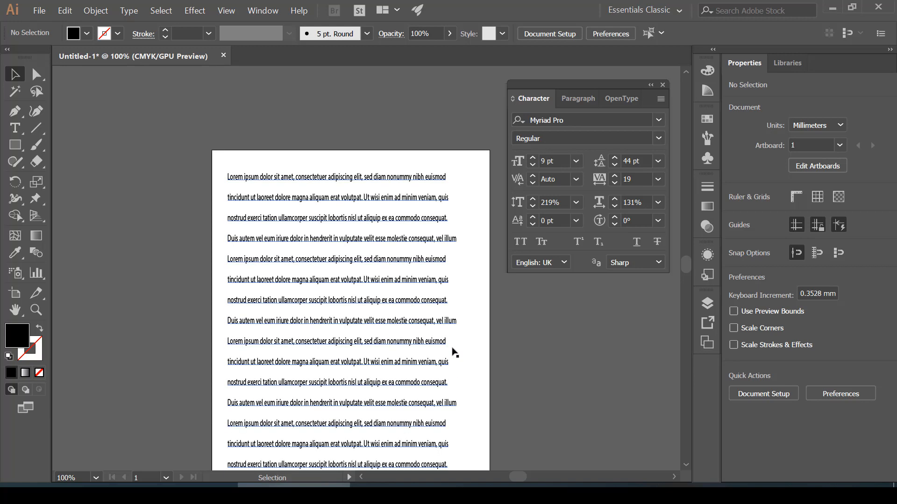
left_click(406, 309)
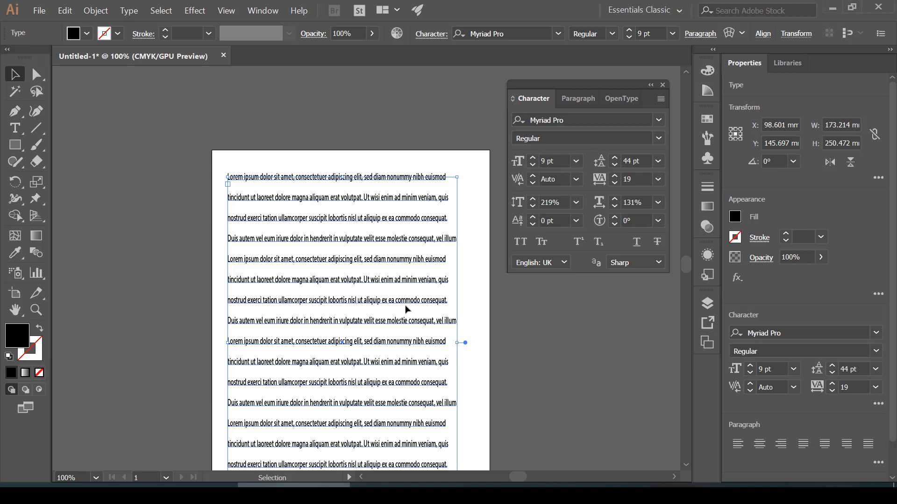
left_click(20, 131)
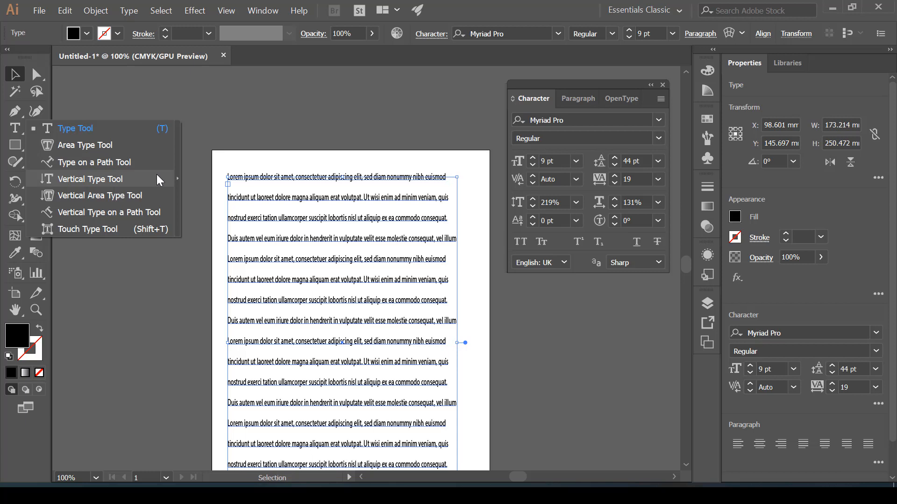
left_click(273, 136)
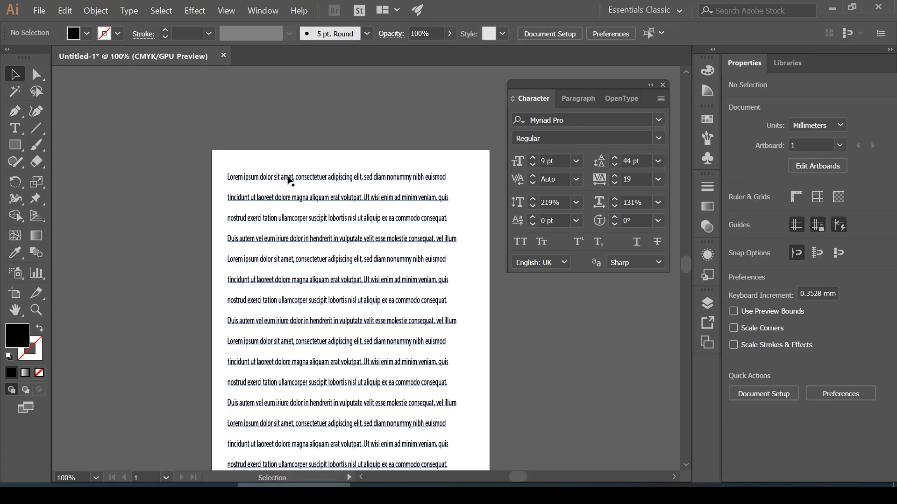
left_click(295, 202)
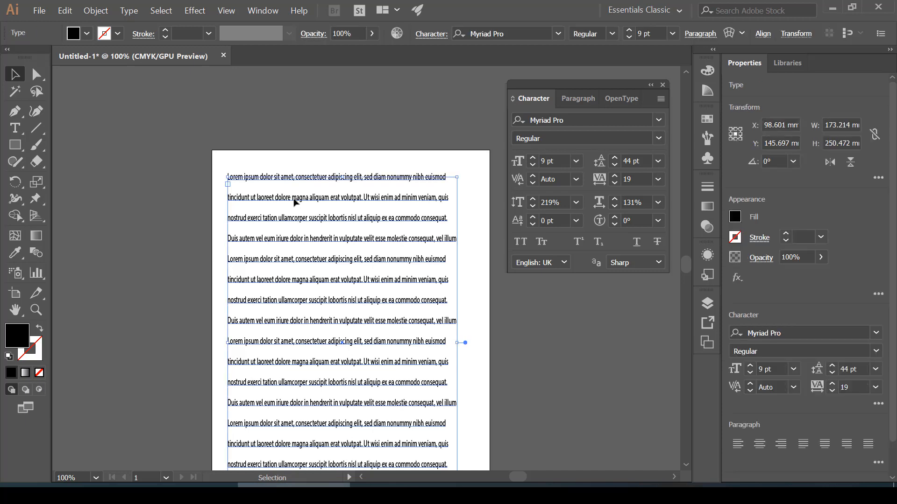